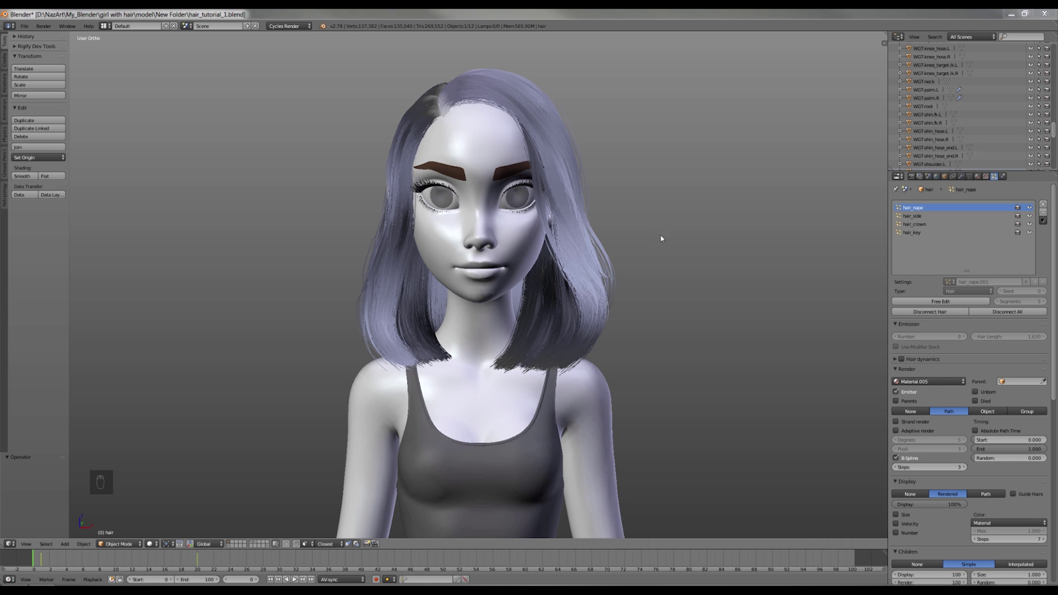
Set the B-Spline render steps to 7 for hair_nape, hair_side, hair_crown and hair_key.
{"action": "left_click", "coordinate": [936, 467]}
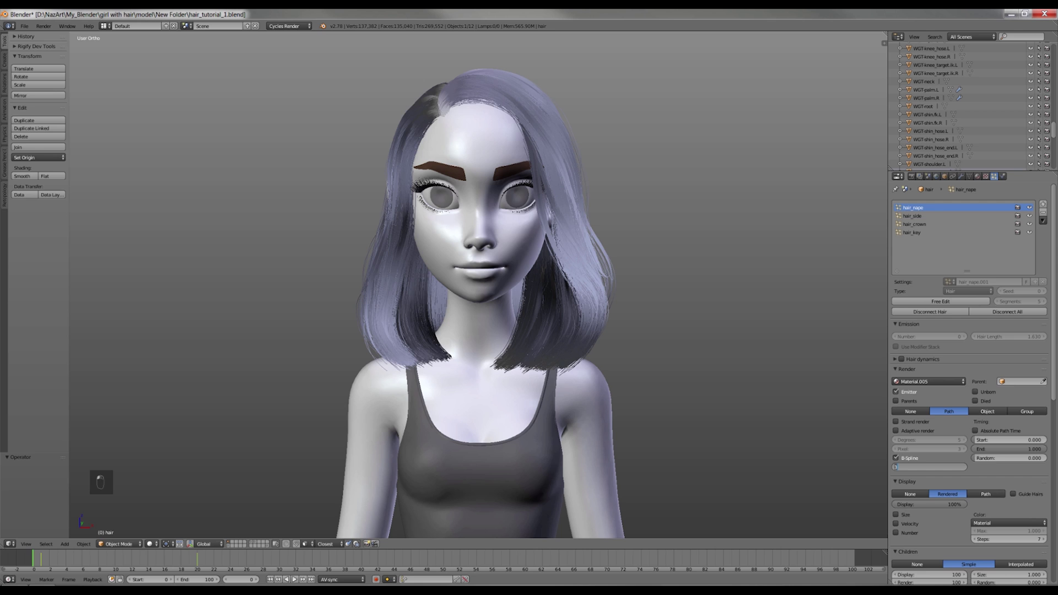
{"action": "key", "text": "Return"}
{"action": "left_click", "coordinate": [912, 216]}
{"action": "left_click", "coordinate": [937, 467]}
{"action": "key", "text": "Return"}
{"action": "left_click", "coordinate": [933, 225]}
{"action": "left_click", "coordinate": [937, 466]}
{"action": "type", "text": "7"}
{"action": "key", "text": "Return"}
{"action": "left_click", "coordinate": [912, 233]}
{"action": "left_click", "coordinate": [936, 466]}
{"action": "type", "text": "7"}
{"action": "key", "text": "Return"}
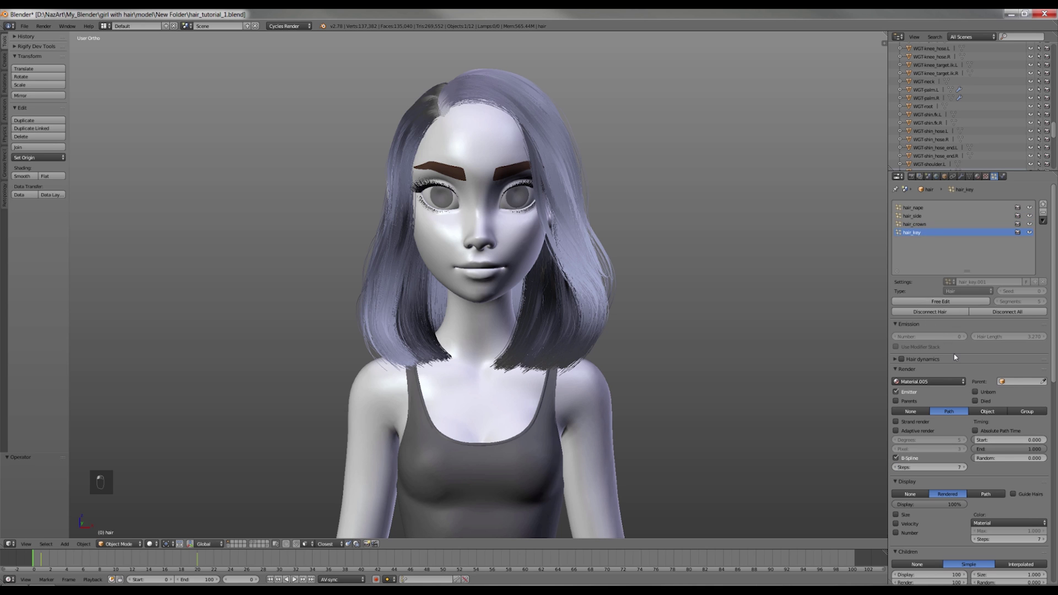
Collapse the Render and Display settings and set the render children of hair_key to 200.
{"action": "scroll", "coordinate": [955, 357], "scroll_direction": "down", "scroll_amount": 5}
{"action": "scroll", "coordinate": [955, 357], "scroll_direction": "up", "scroll_amount": 5}
{"action": "left_click", "coordinate": [943, 368]}
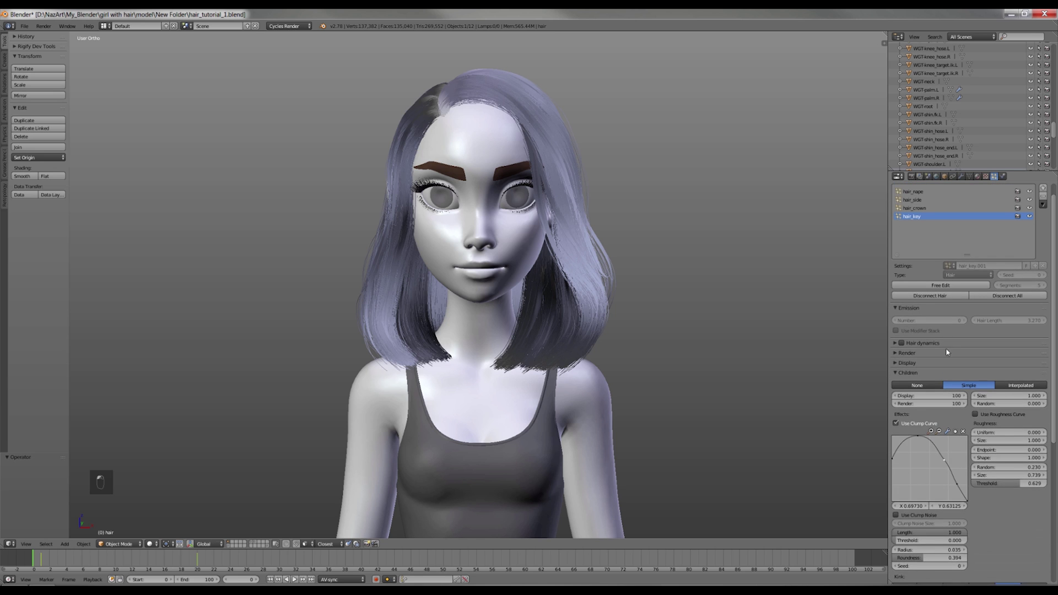
{"action": "left_click", "coordinate": [943, 379]}
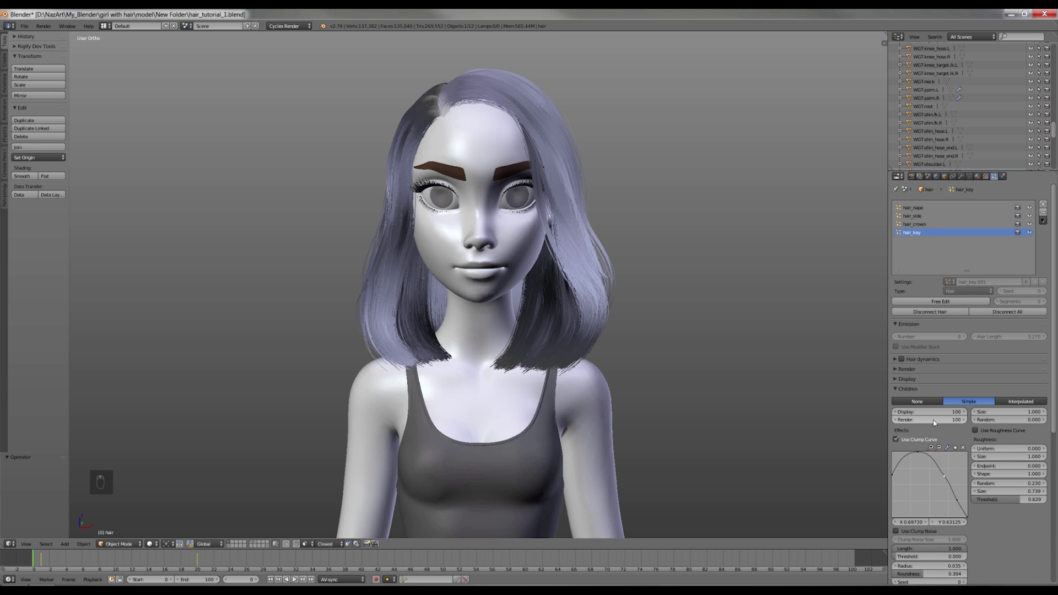
{"action": "left_click", "coordinate": [933, 420]}
{"action": "type", "text": "20"}
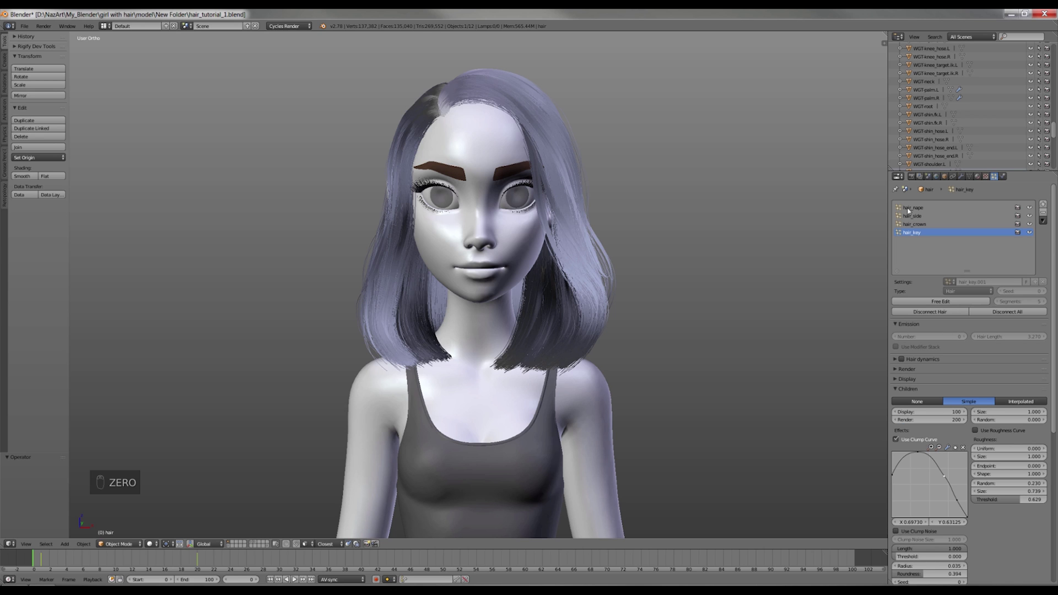
Set the number of render children to 300 for both hair_crown and hair_side.
{"action": "left_click", "coordinate": [914, 224]}
{"action": "left_click", "coordinate": [939, 419]}
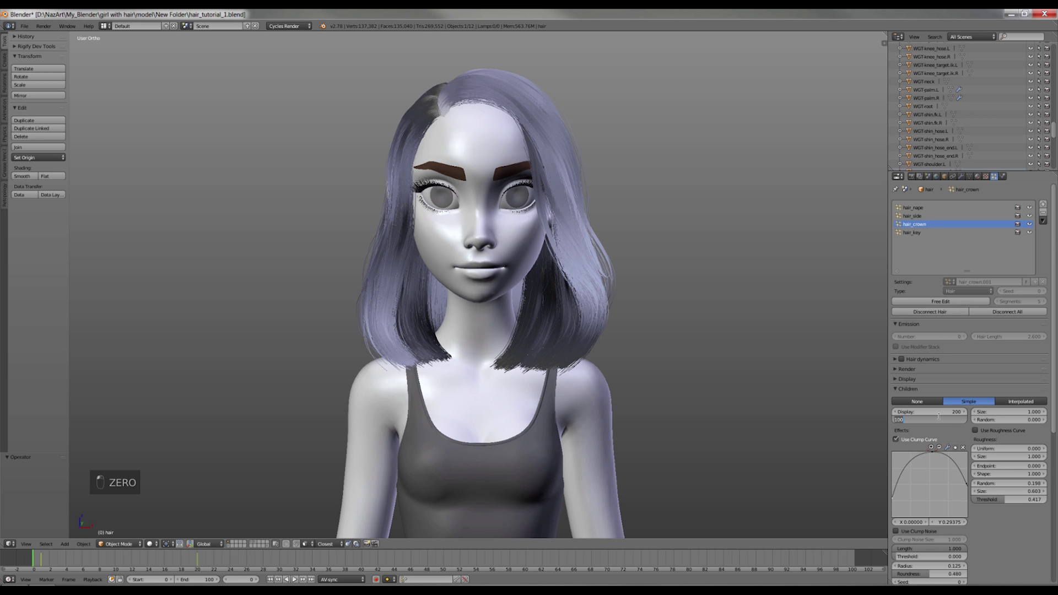
{"action": "type", "text": "300"}
{"action": "key", "text": "Return"}
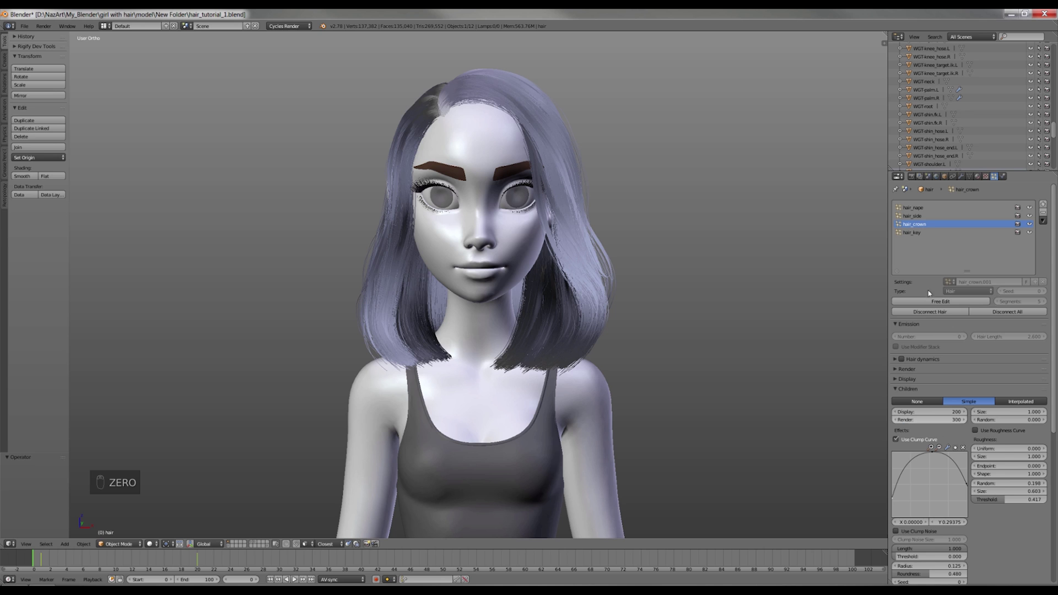
{"action": "left_click", "coordinate": [926, 216]}
{"action": "left_click", "coordinate": [939, 420]}
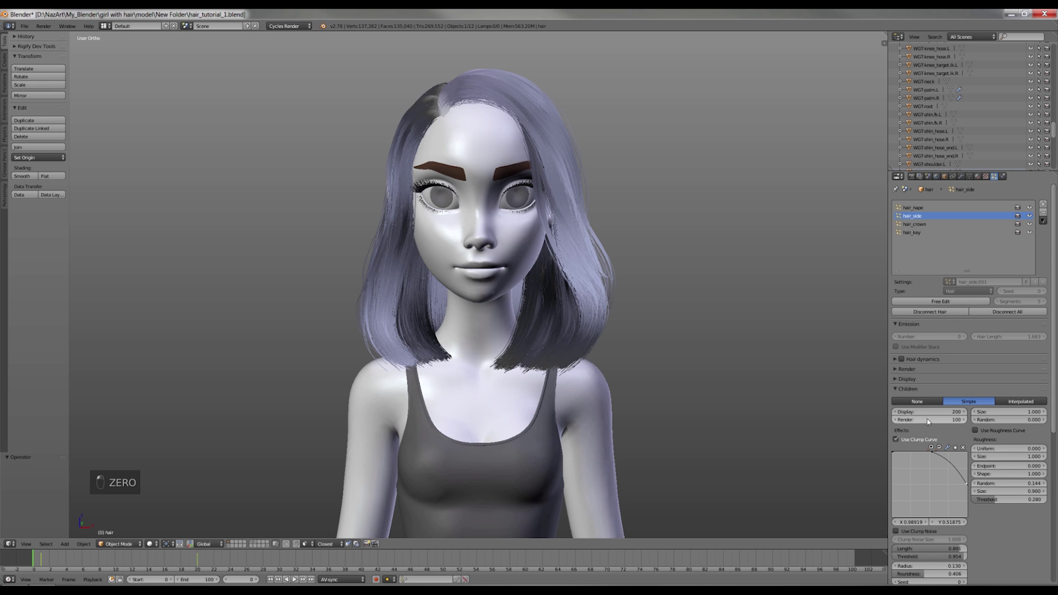
{"action": "type", "text": "300"}
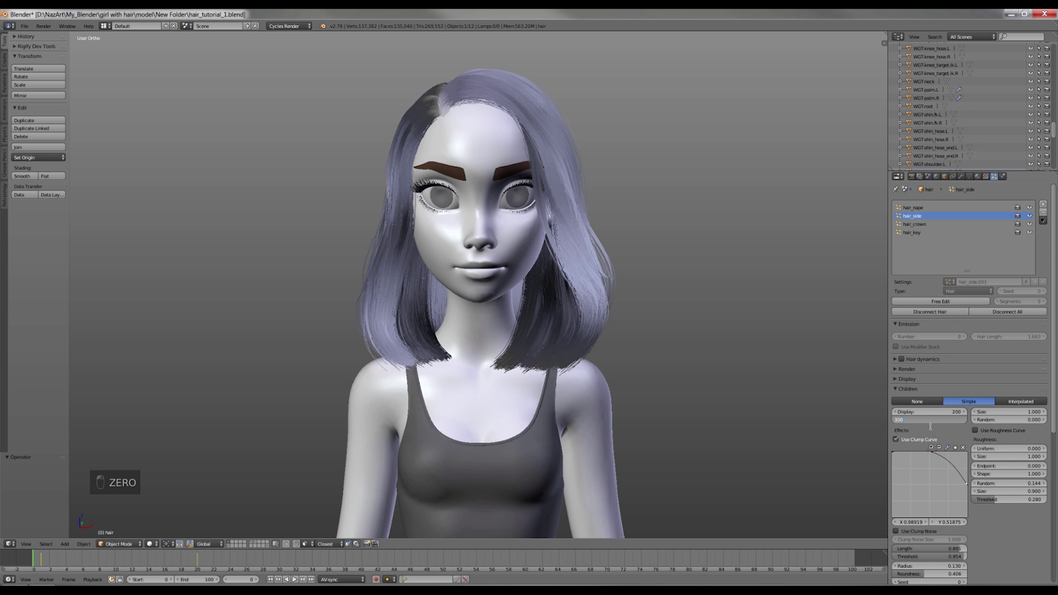
{"action": "key", "text": "Return"}
Set the render children of hair_nape to 200 and collapse the Children settings.
{"action": "left_click", "coordinate": [914, 208]}
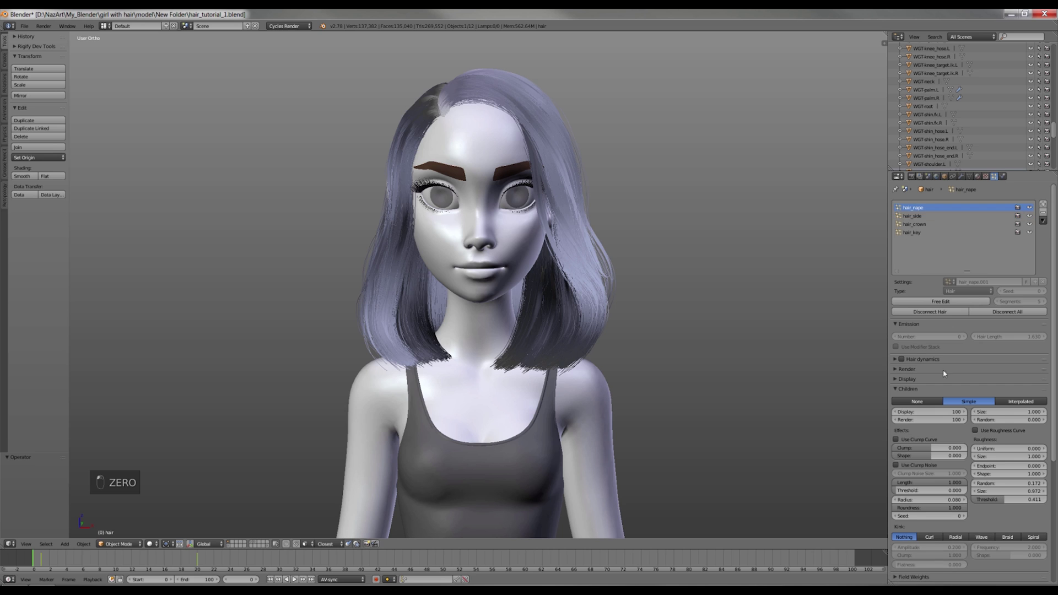
{"action": "left_click", "coordinate": [928, 419]}
{"action": "type", "text": "200"}
{"action": "key", "text": "Return"}
{"action": "left_click", "coordinate": [914, 390]}
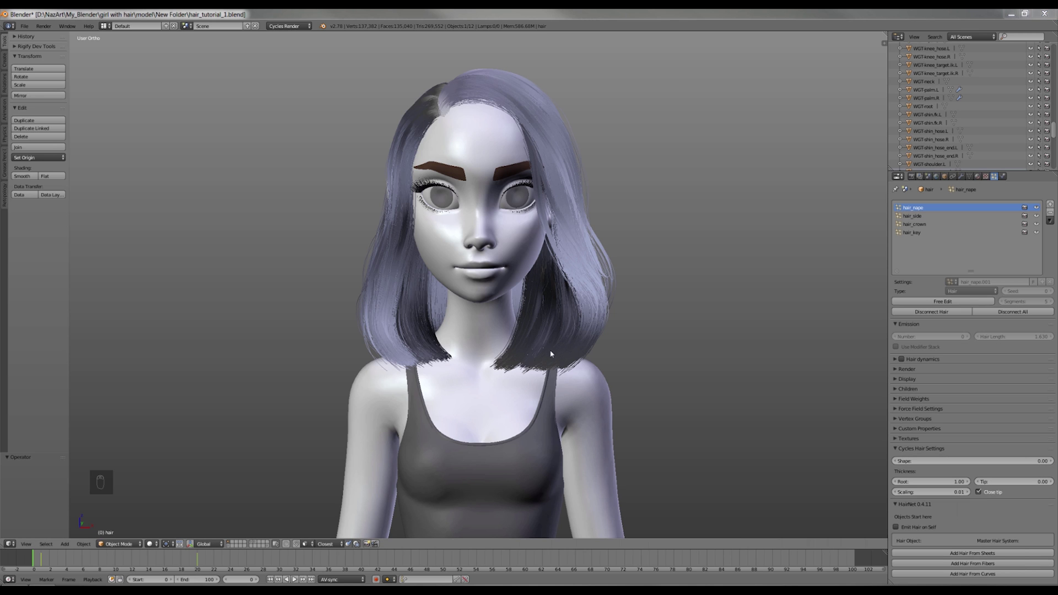
Define a render border around the hair ends beside the neck and preview that region in Rendered shading.
{"action": "key", "text": "ctrl+b"}
{"action": "left_click_drag", "start_coordinate": [475, 318], "coordinate": [608, 389]}
{"action": "key", "text": "z"}
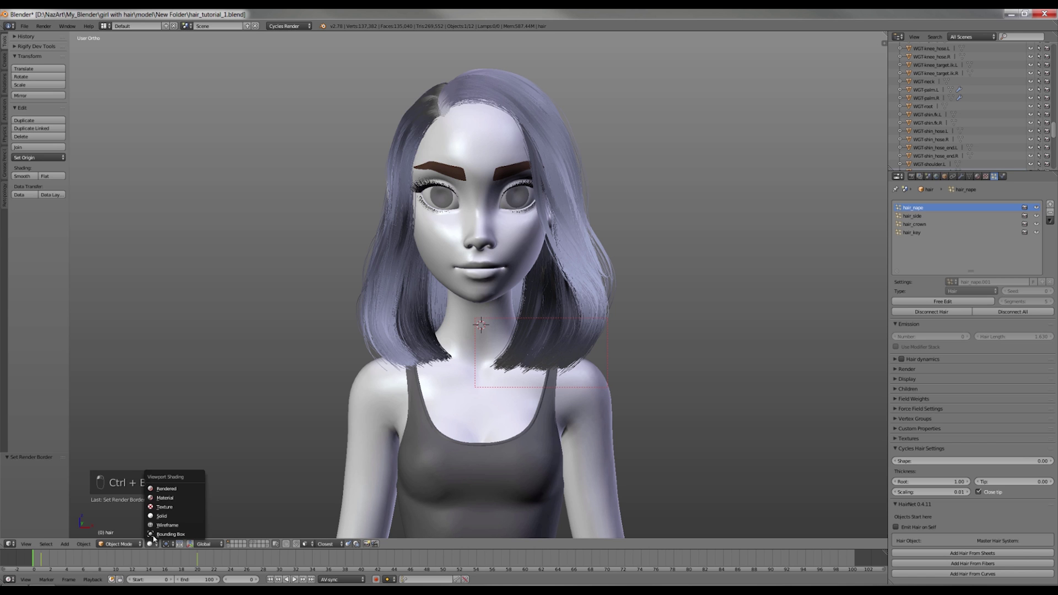
{"action": "left_click", "coordinate": [171, 506]}
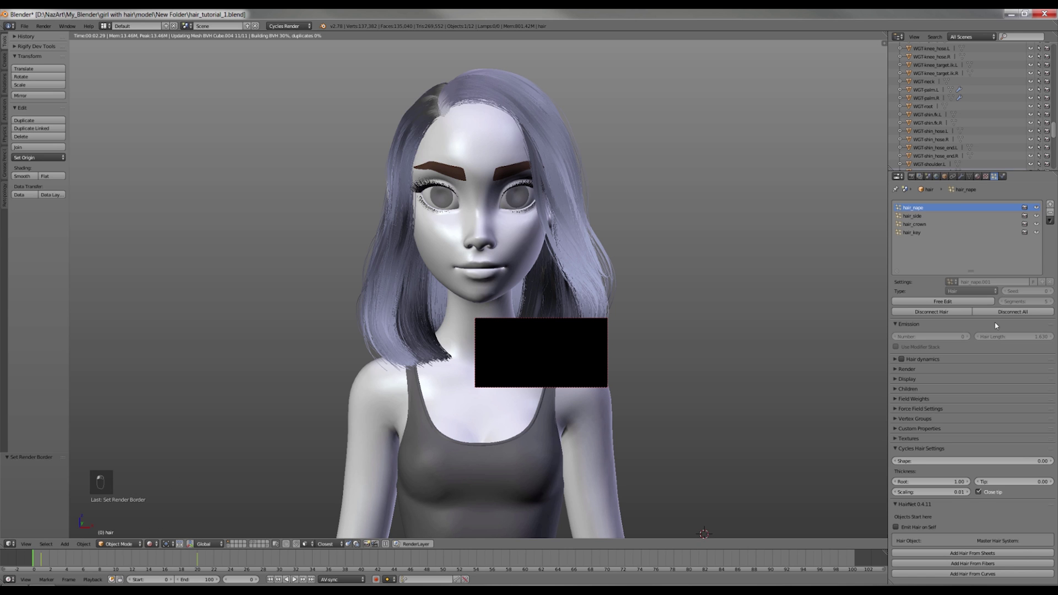
Set the Cycles hair shape of hair_side to -0.70 and return the viewport to solid shading.
{"action": "left_click", "coordinate": [934, 216]}
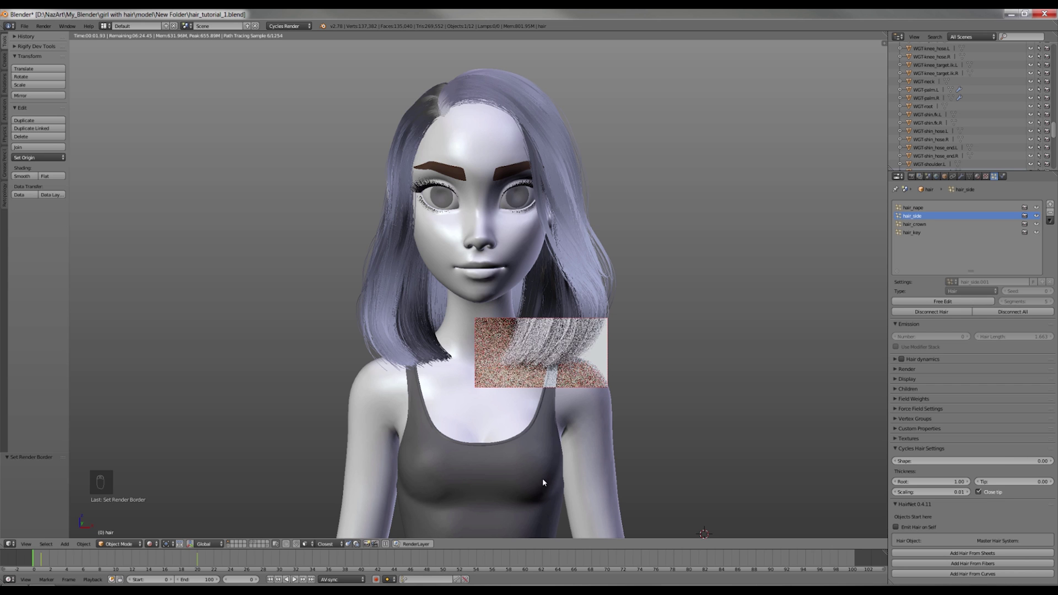
{"action": "left_click", "coordinate": [1000, 461]}
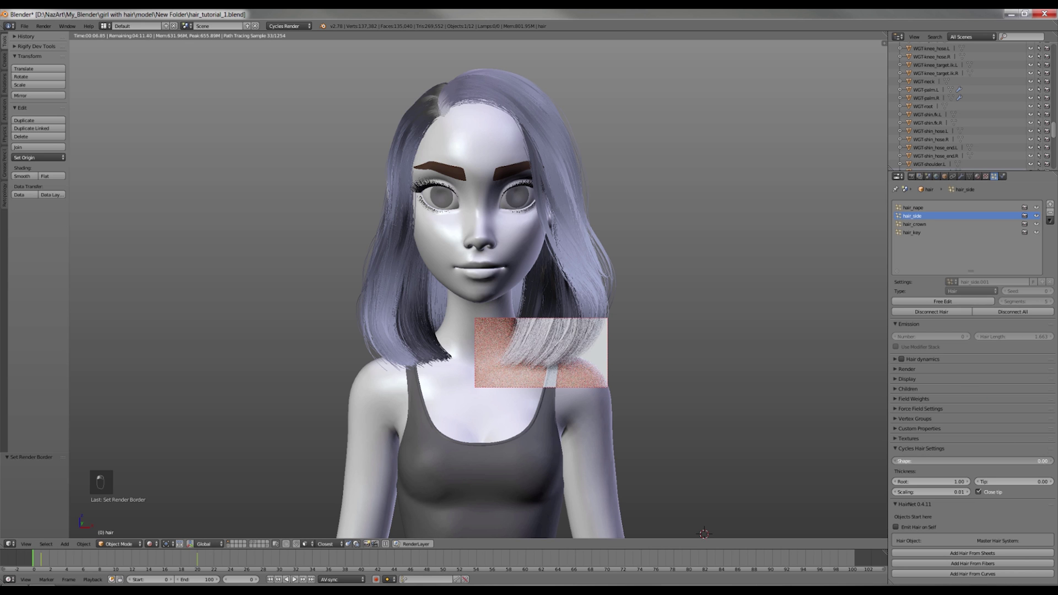
{"action": "key", "text": "BackSpace"}
{"action": "type", "text": "-0.7"}
{"action": "key", "text": "Return"}
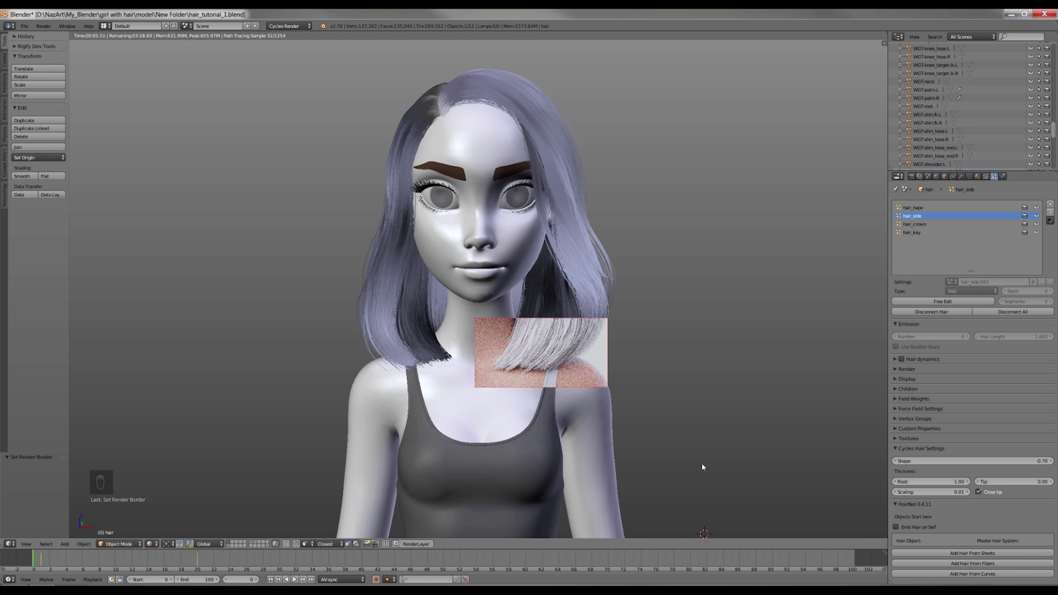
{"action": "key", "text": "z"}
{"action": "key", "text": "z"}
{"action": "key", "text": "z"}
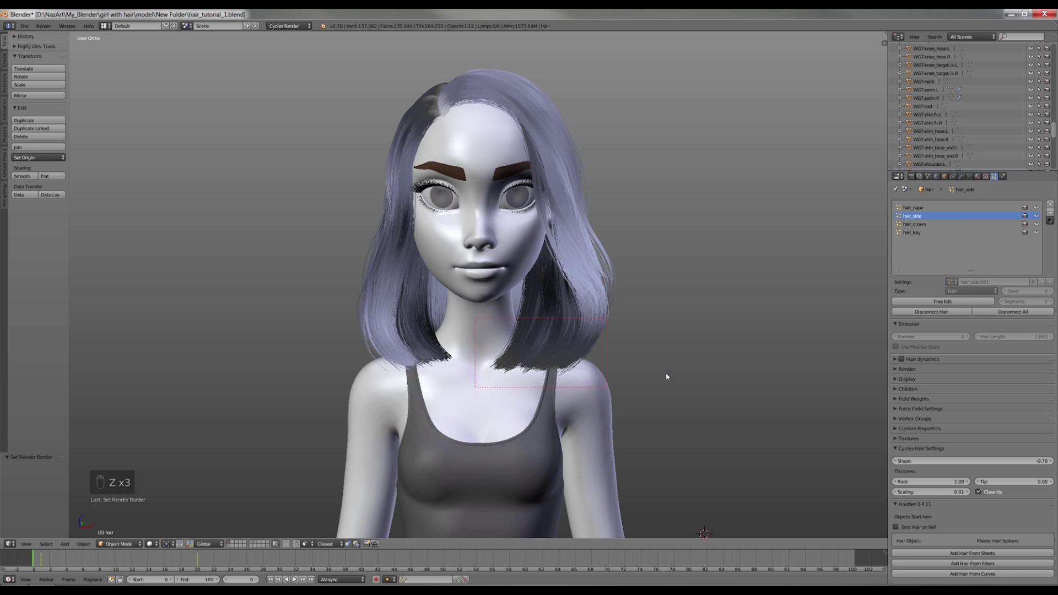
Set the Cycles hair shape of hair_crown to -0.70 and of hair_key to -0.50.
{"action": "left_click", "coordinate": [914, 224]}
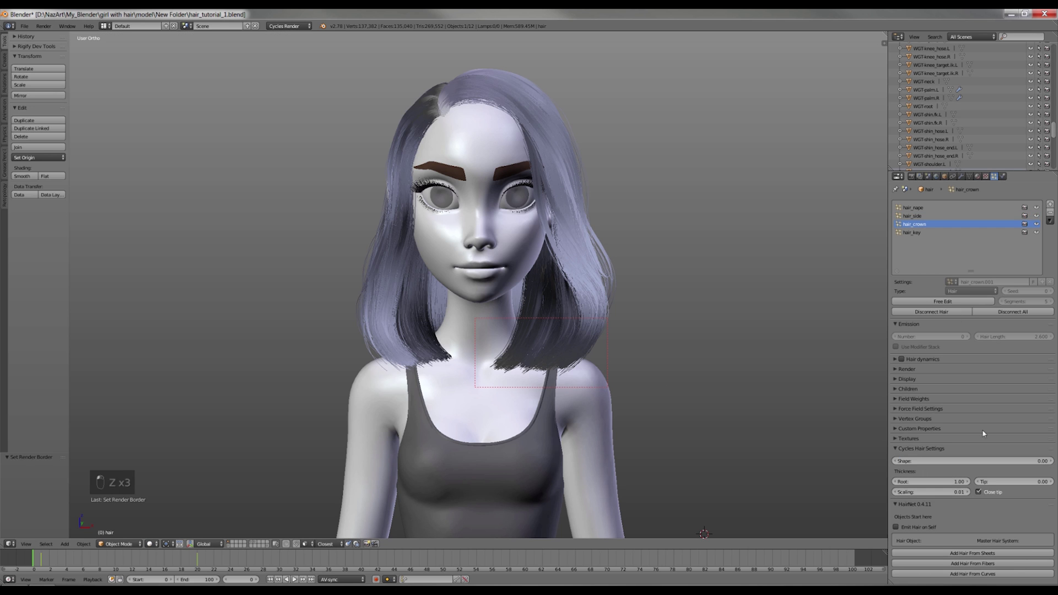
{"action": "left_click", "coordinate": [911, 232]}
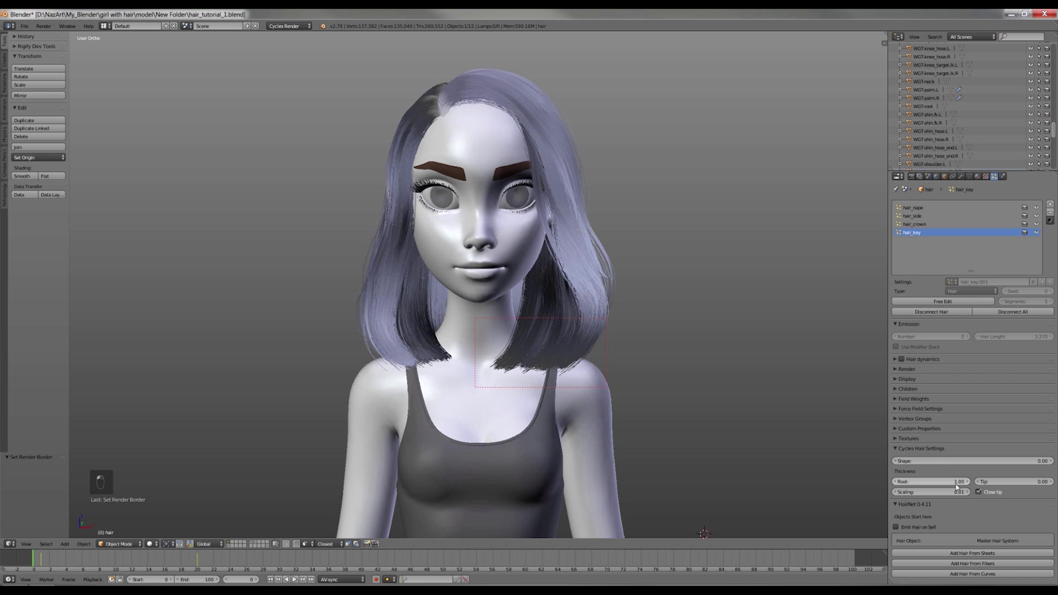
{"action": "left_click", "coordinate": [958, 460]}
{"action": "type", "text": "-0.7"}
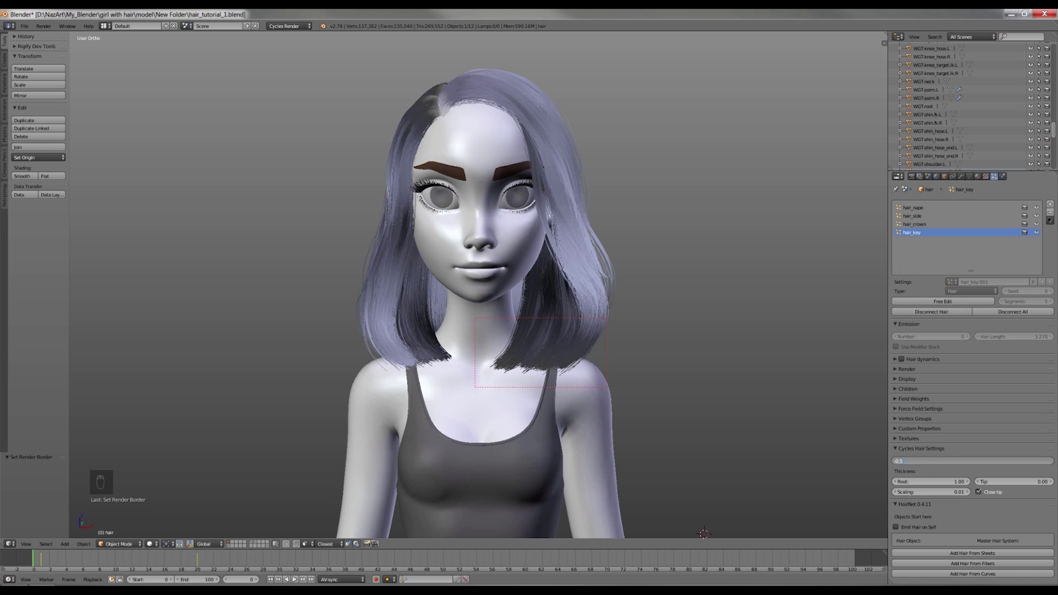
{"action": "key", "text": "Return"}
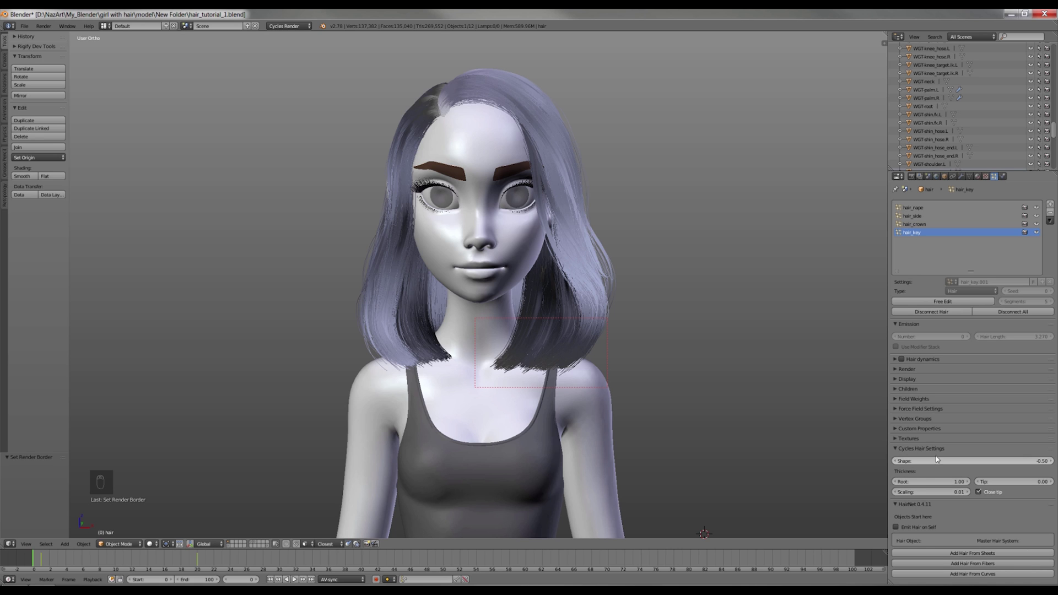
Set the Cycles root thickness to 0.20 for hair_side, hair_nape, hair_crown and hair_key.
{"action": "left_click", "coordinate": [911, 216]}
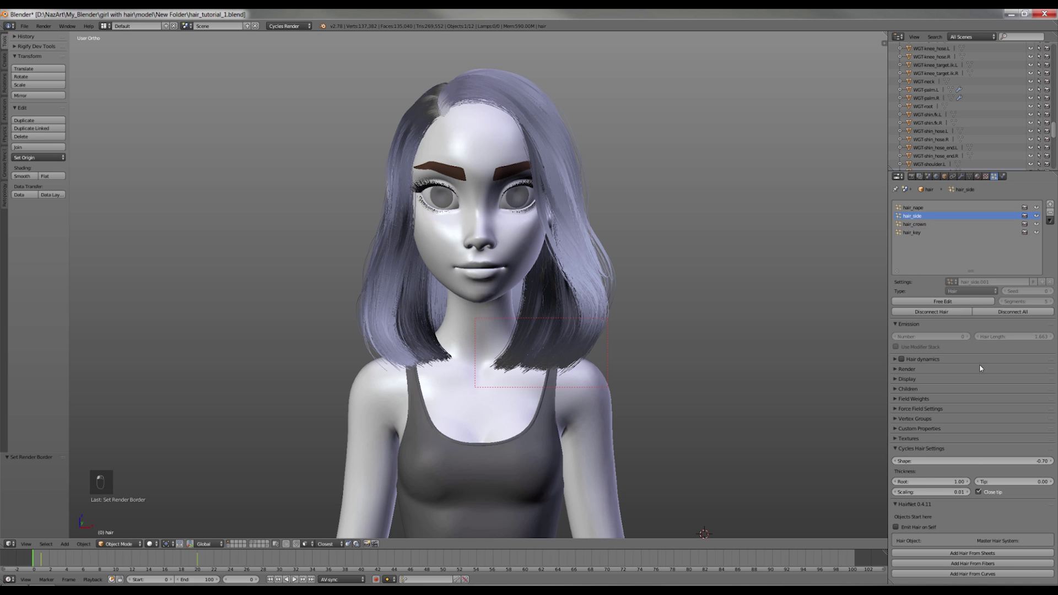
{"action": "left_click", "coordinate": [938, 481]}
{"action": "type", "text": "0."}
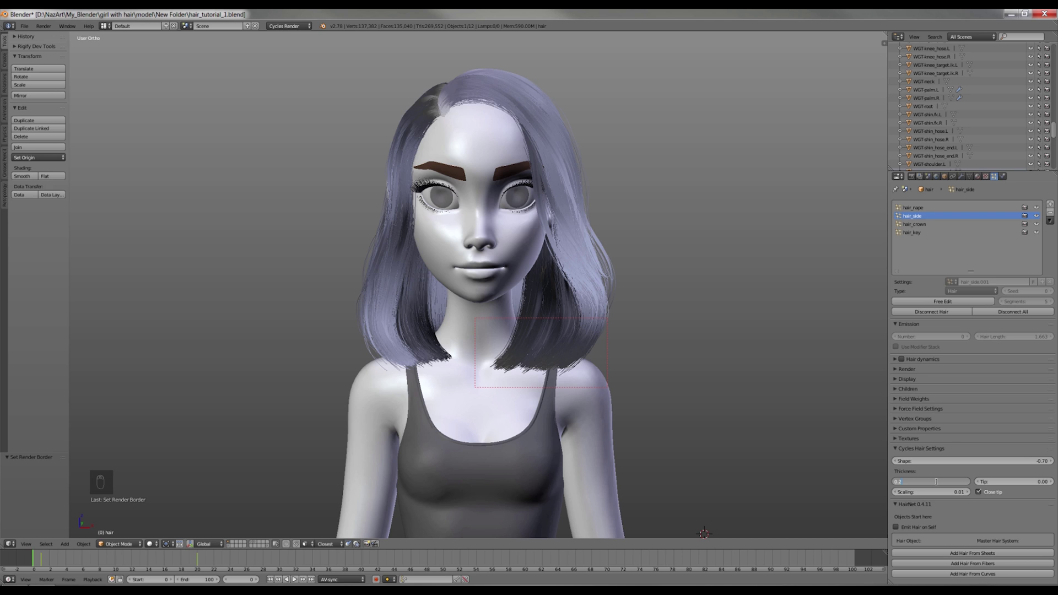
{"action": "type", "text": "25"}
{"action": "key", "text": "Return"}
{"action": "left_click", "coordinate": [914, 208]}
{"action": "left_click", "coordinate": [936, 481]}
{"action": "key", "text": "BackSpace"}
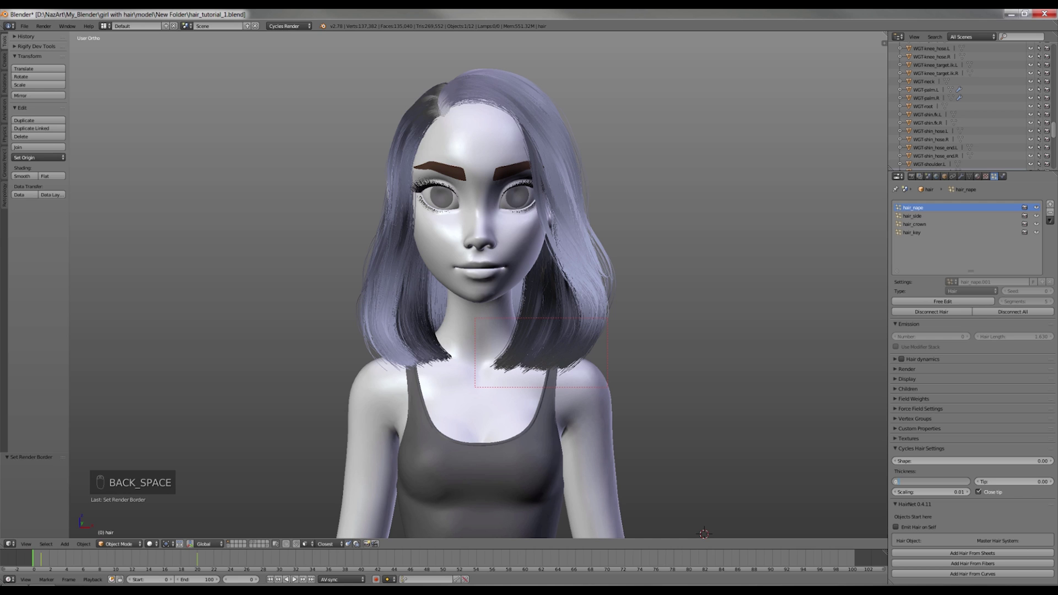
{"action": "left_click", "coordinate": [923, 229]}
{"action": "left_click", "coordinate": [931, 482]}
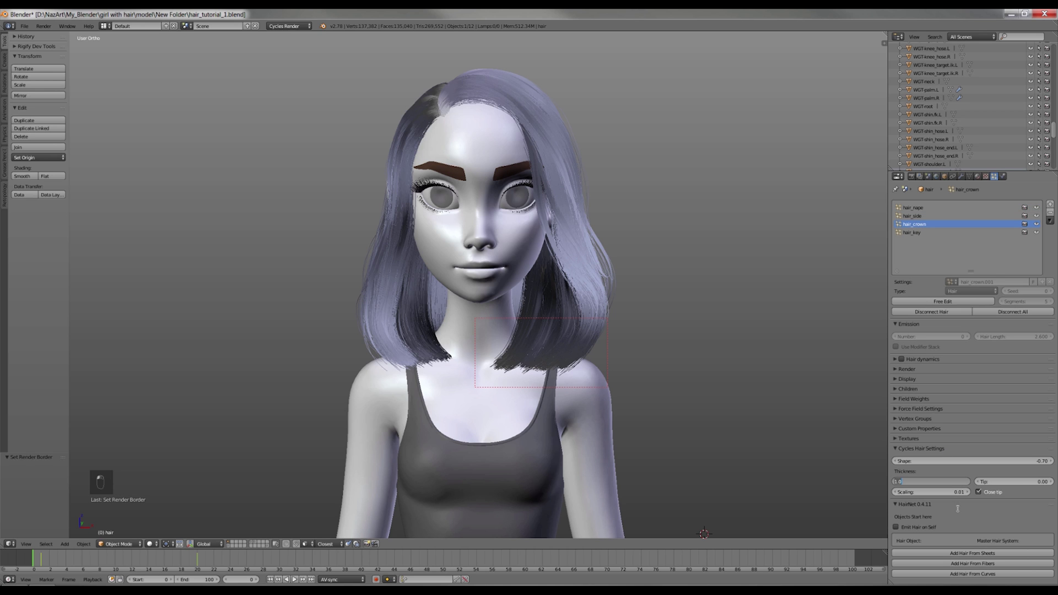
{"action": "key", "text": "Return"}
{"action": "left_click", "coordinate": [915, 232]}
{"action": "left_click", "coordinate": [942, 483]}
{"action": "key", "text": "Return"}
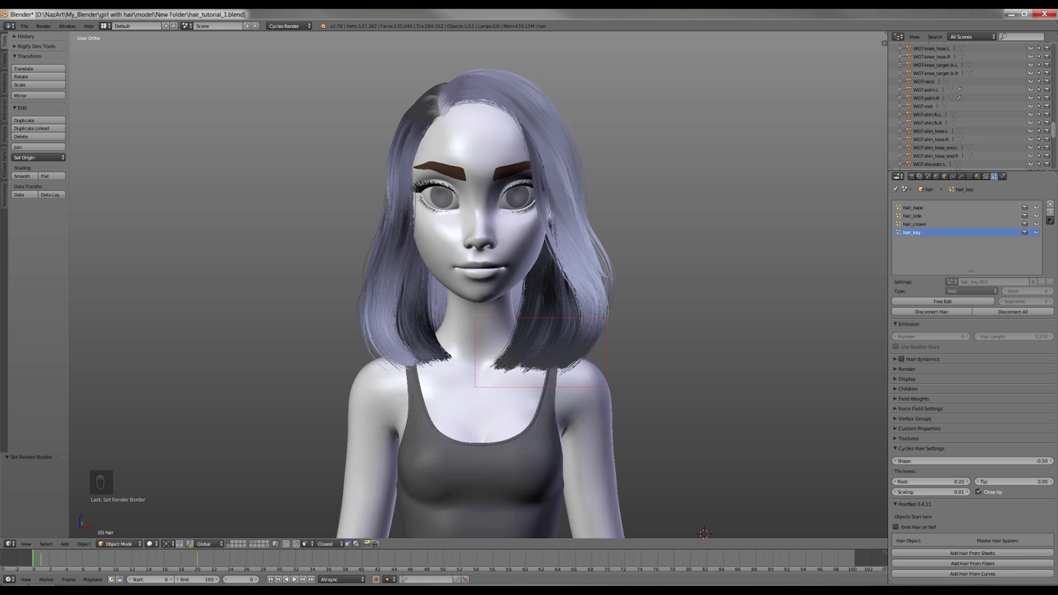
Clear the render border and snap the 3D cursor to the center.
{"action": "key", "text": "ctrl+alt+b"}
{"action": "key", "text": "shift+s"}
{"action": "left_click", "coordinate": [668, 351]}
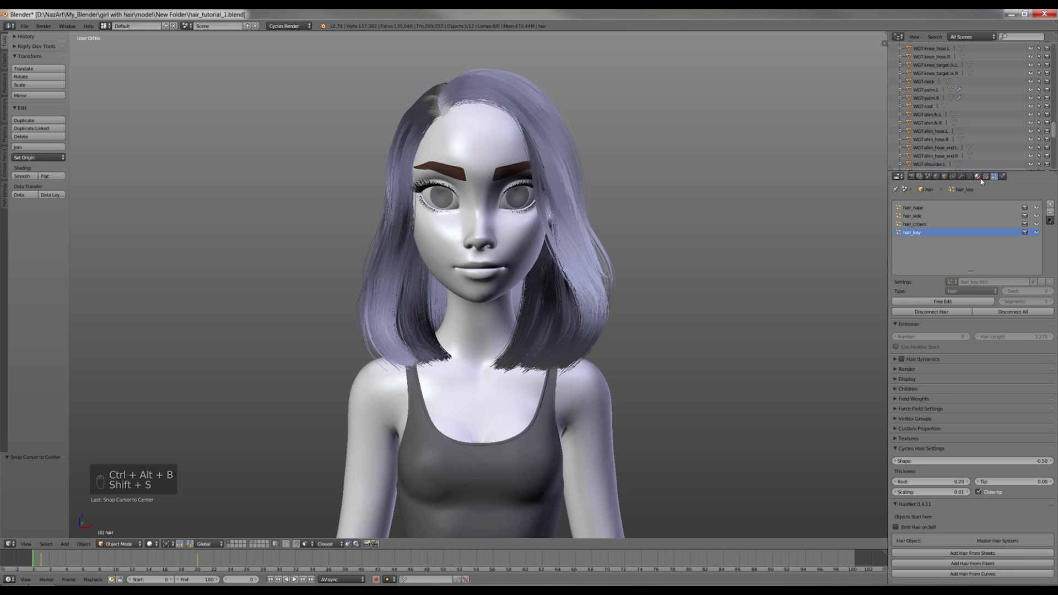
Rename the hair object's material to "hair".
{"action": "left_click", "coordinate": [977, 176]}
{"action": "double_click", "coordinate": [939, 210]}
{"action": "type", "text": "hair"}
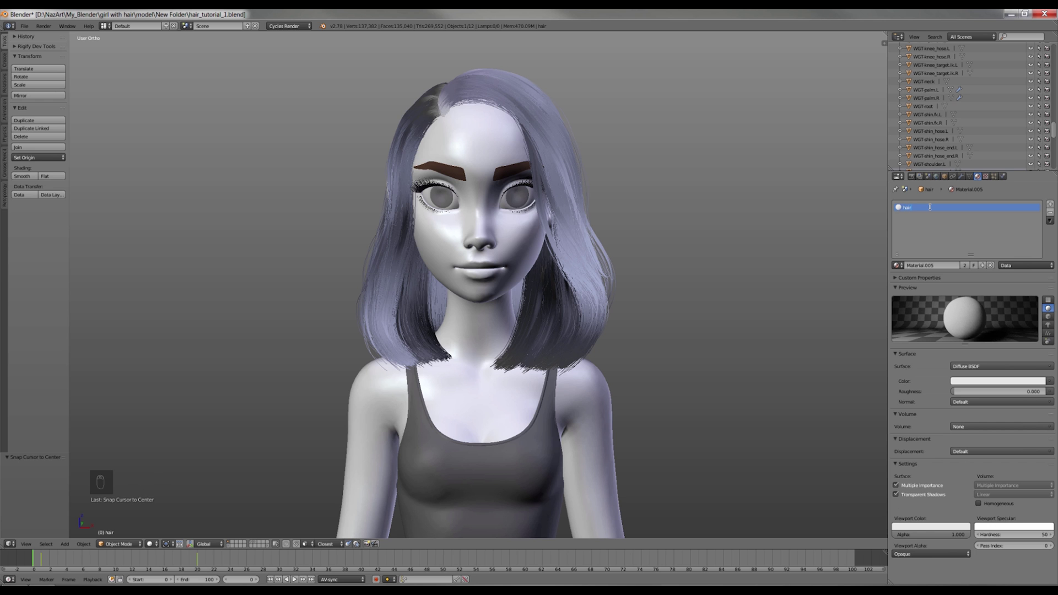
{"action": "key", "text": "Return"}
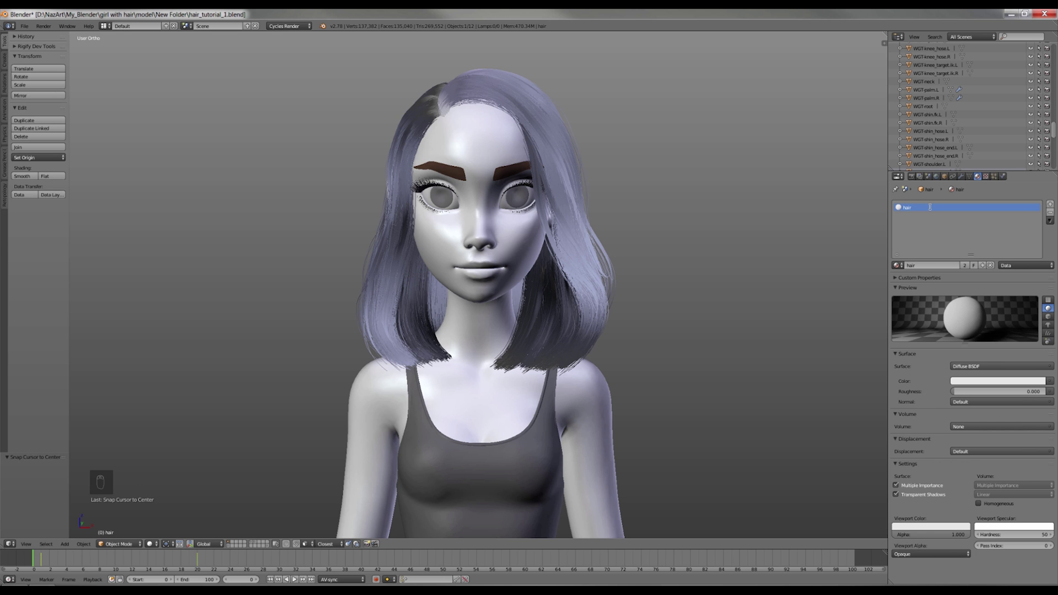
Split the 3D view, turn the new area into a Node Editor without side regions, and widen it.
{"action": "left_click_drag", "start_coordinate": [4, 542], "coordinate": [295, 543]}
{"action": "left_click", "coordinate": [11, 544]}
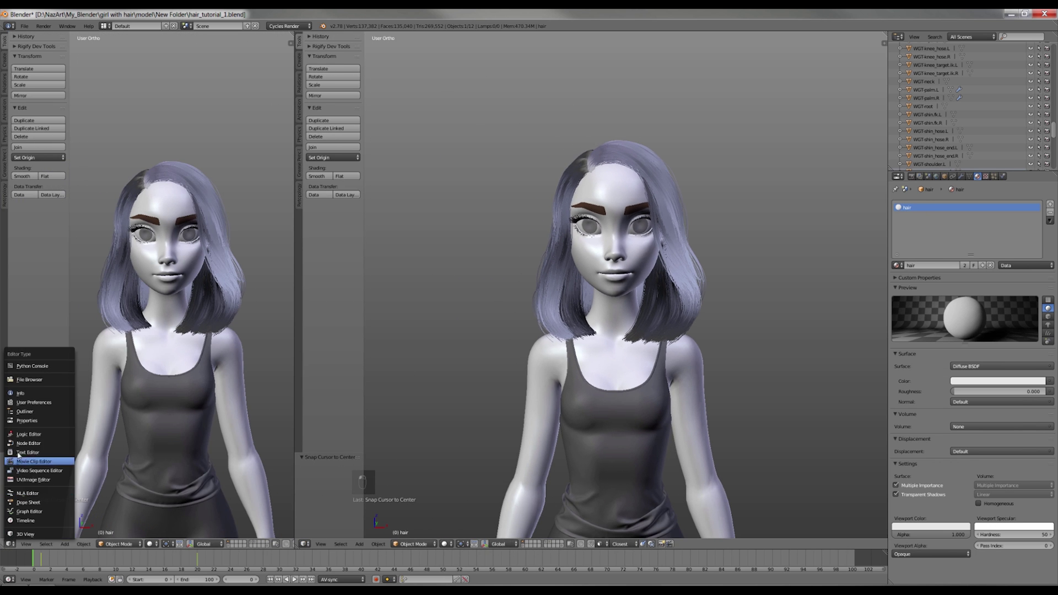
{"action": "left_click", "coordinate": [63, 441]}
{"action": "key", "text": "n"}
{"action": "key", "text": "t"}
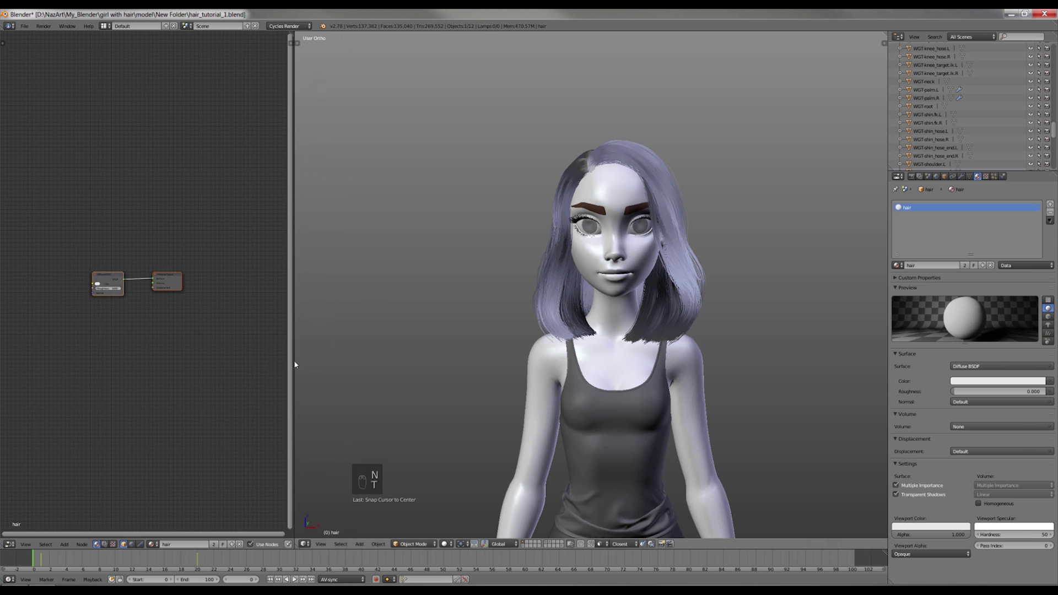
{"action": "left_click_drag", "start_coordinate": [293, 359], "coordinate": [457, 359]}
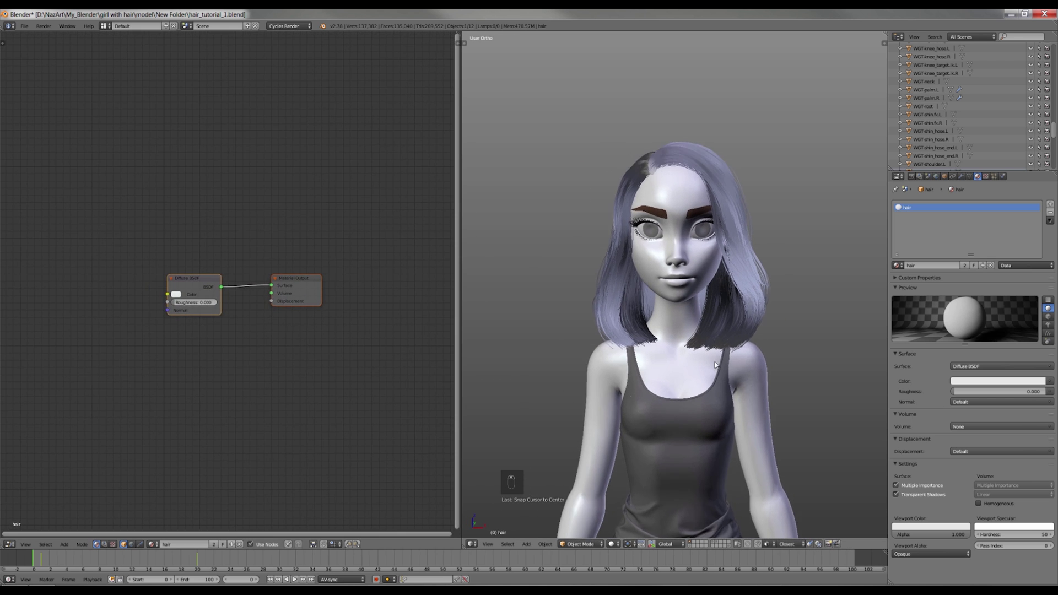
Add a ColorRamp node in front of the Diffuse BSDF node in the hair material.
{"action": "scroll", "coordinate": [260, 299], "scroll_direction": "up", "scroll_amount": 1}
{"action": "middle_click_drag", "start_coordinate": [280, 294], "coordinate": [301, 281]}
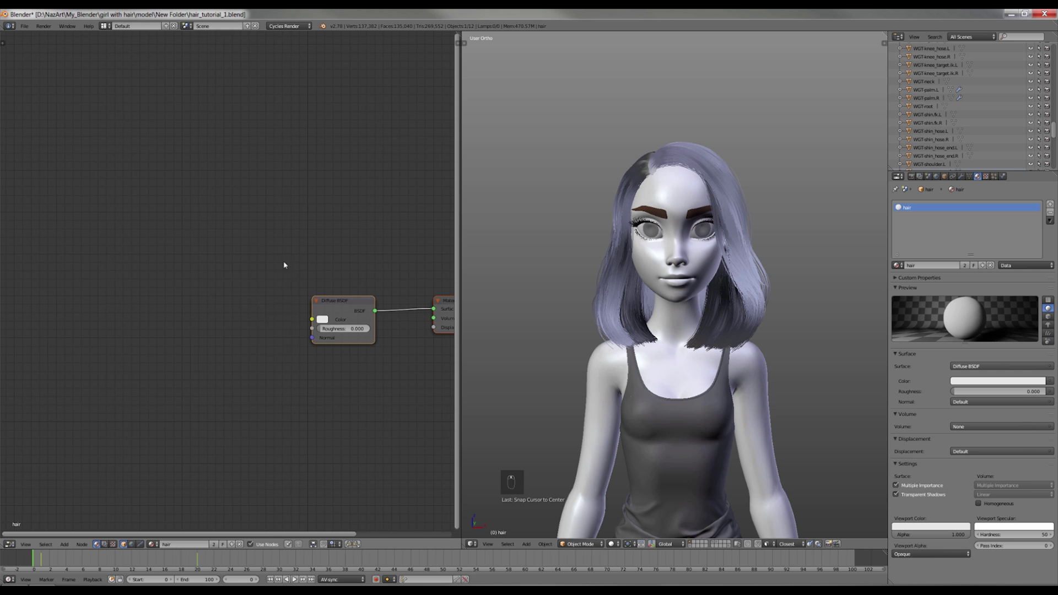
{"action": "key", "text": "shift+a"}
{"action": "type", "text": "colo"}
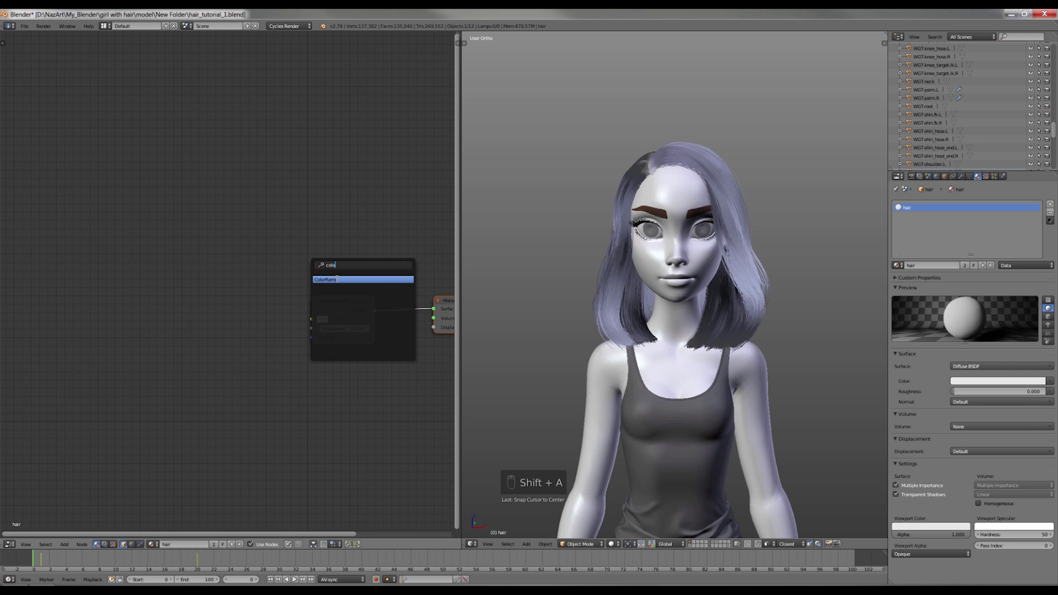
{"action": "key", "text": "Return"}
{"action": "left_click", "coordinate": [269, 288]}
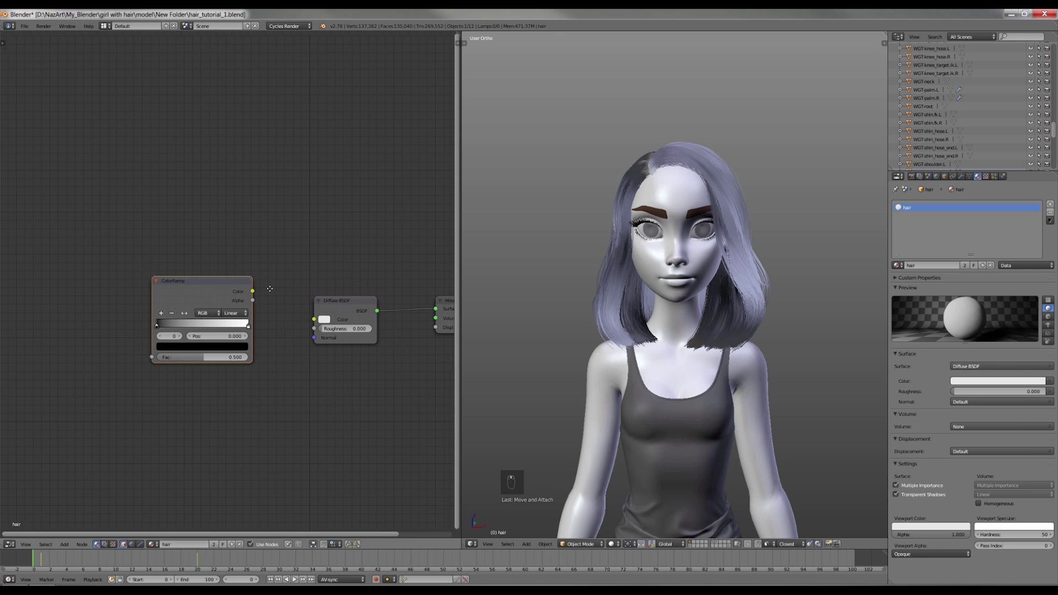
Link the ColorRamp node's Color output to the Diffuse BSDF's Color input.
{"action": "middle_click_drag", "start_coordinate": [270, 288], "coordinate": [399, 288]}
{"action": "left_click_drag", "start_coordinate": [382, 291], "coordinate": [445, 320]}
{"action": "middle_click_drag", "start_coordinate": [376, 300], "coordinate": [301, 297]}
Add a Voronoi Texture node feeding its Color into the ColorRamp's Fac, and switch the material preview to hair strands.
{"action": "key", "text": "shift+a"}
{"action": "type", "text": "vo"}
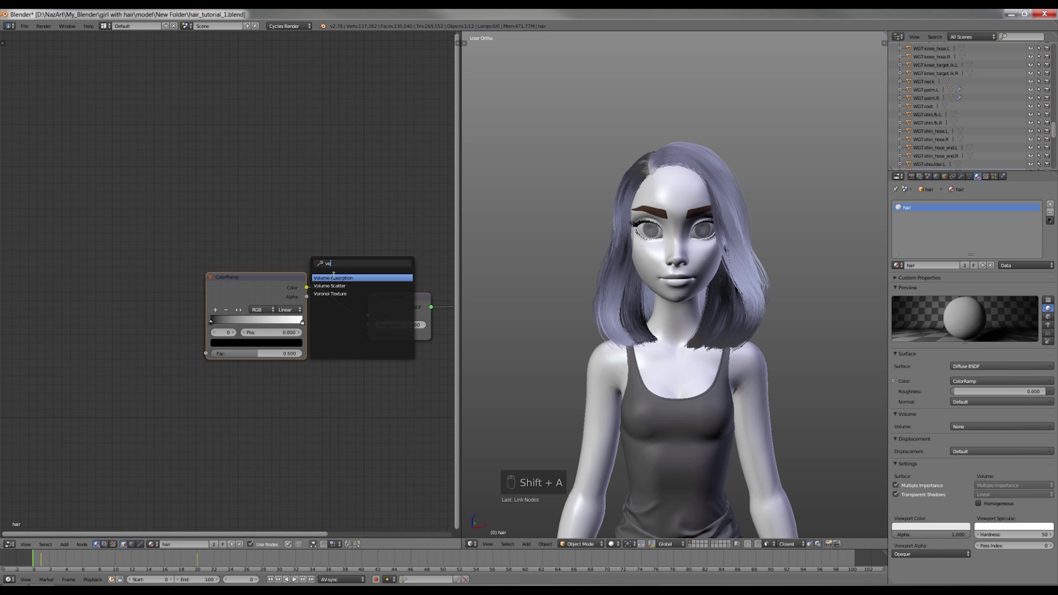
{"action": "left_click", "coordinate": [330, 293]}
{"action": "left_click", "coordinate": [151, 312]}
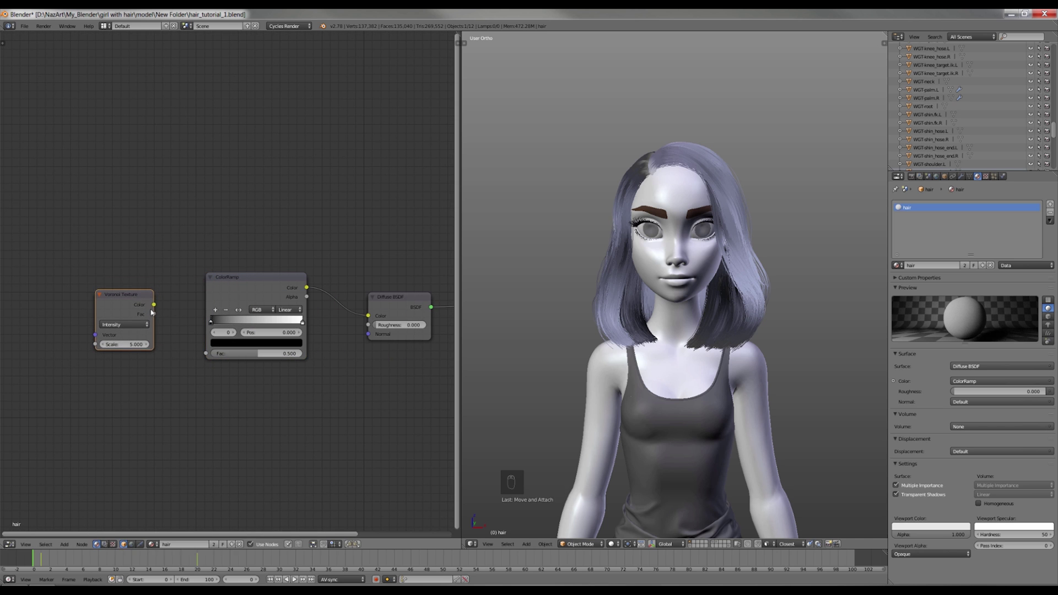
{"action": "left_click_drag", "start_coordinate": [154, 305], "coordinate": [205, 353]}
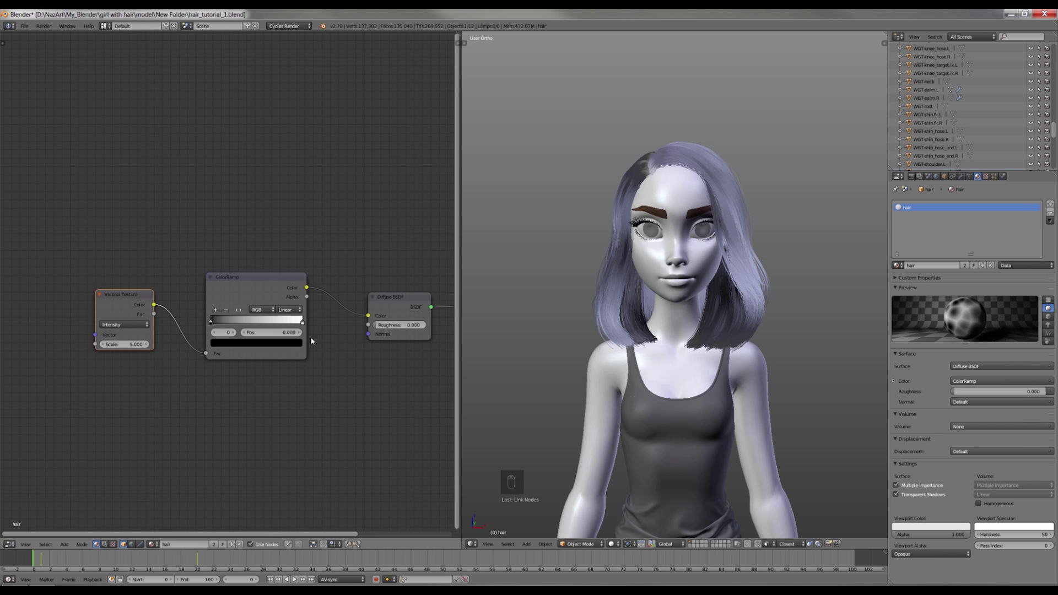
{"action": "left_click", "coordinate": [1047, 333]}
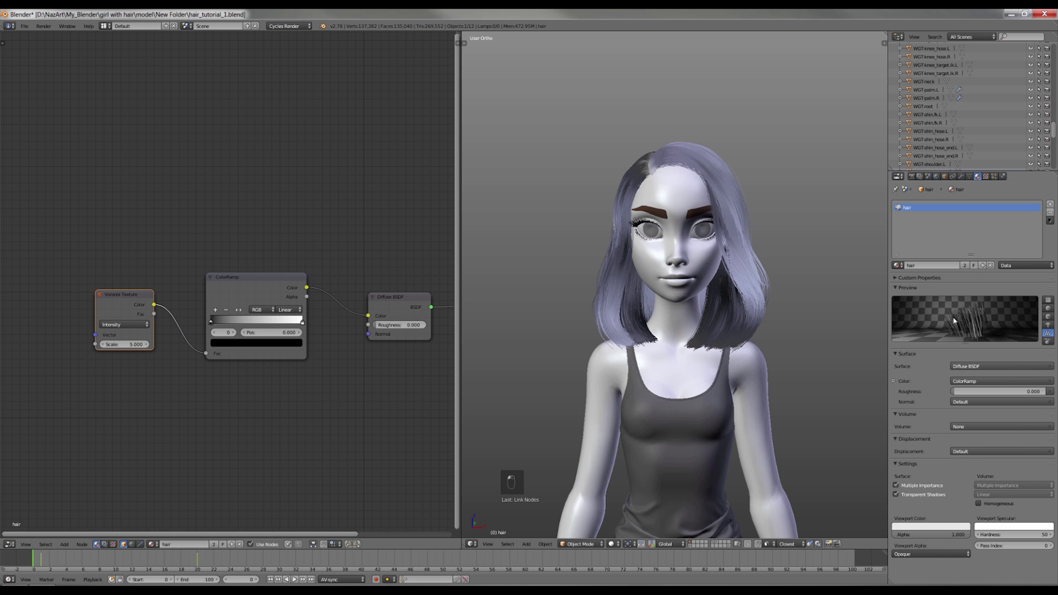
Set a render border around the head and hair, and check it in Rendered shading before returning to Solid.
{"action": "key", "text": "ctrl+b"}
{"action": "left_click_drag", "start_coordinate": [578, 143], "coordinate": [778, 362]}
{"action": "left_click", "coordinate": [611, 544]}
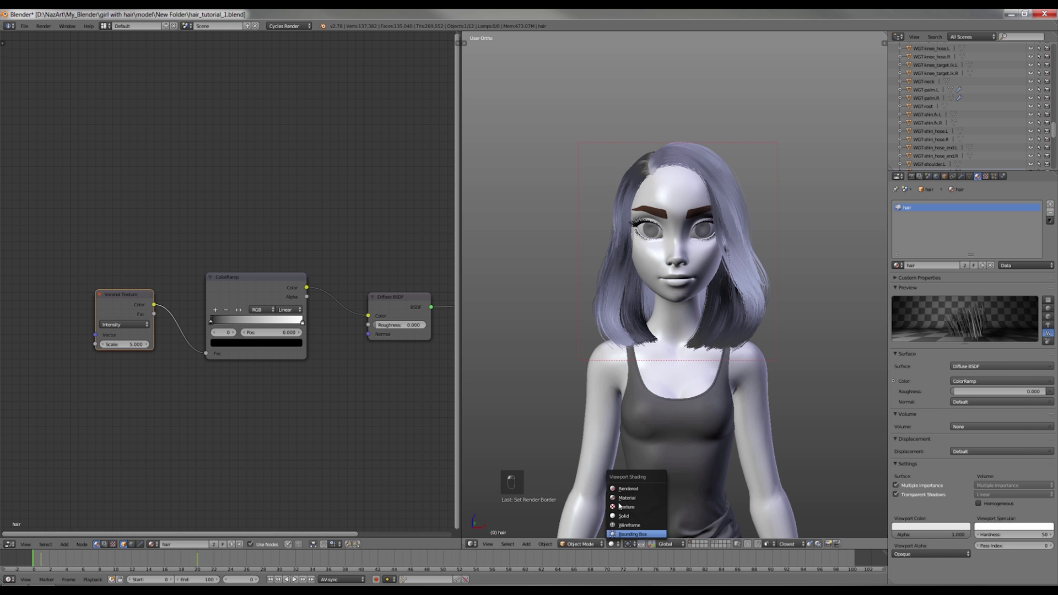
{"action": "left_click", "coordinate": [634, 490]}
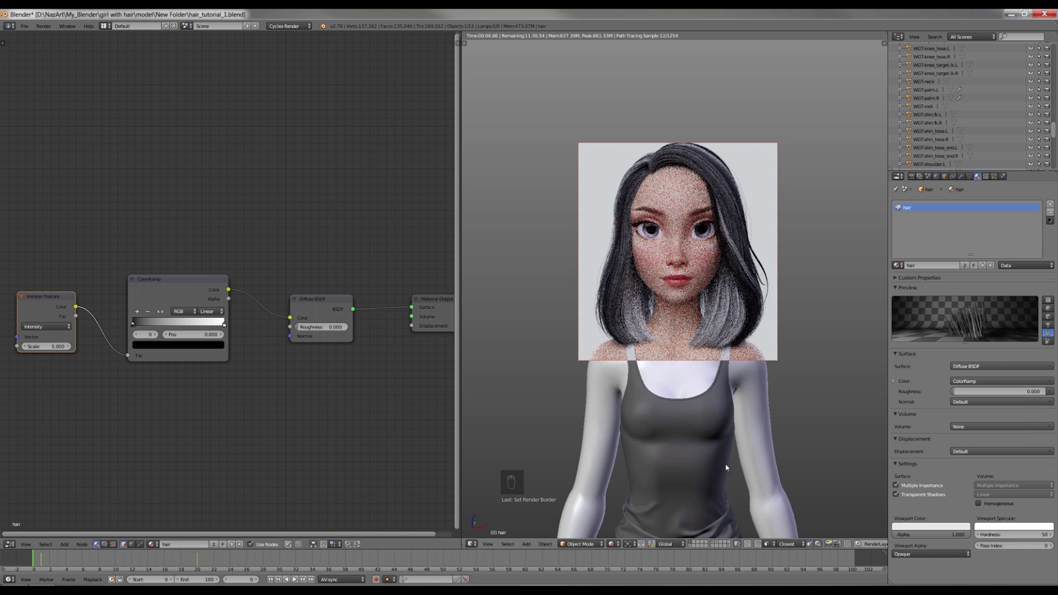
{"action": "key", "text": "z"}
{"action": "key", "text": "z"}
{"action": "key", "text": "z"}
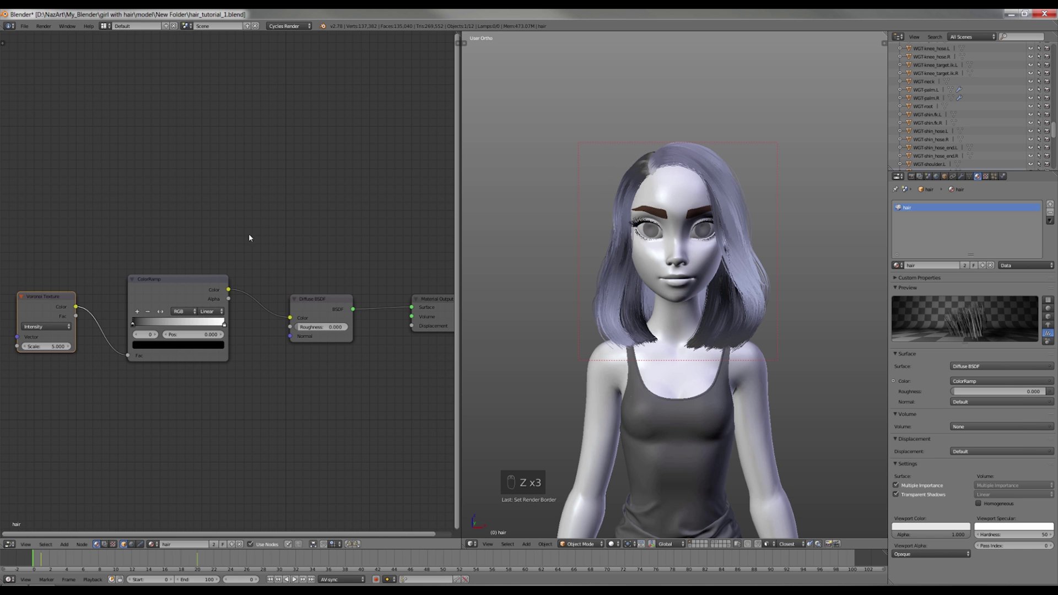
Split the Node Editor, turn the upper area into an Image Editor showing the colour palette JPG, and reduce its height.
{"action": "left_click_drag", "start_coordinate": [461, 31], "coordinate": [458, 227]}
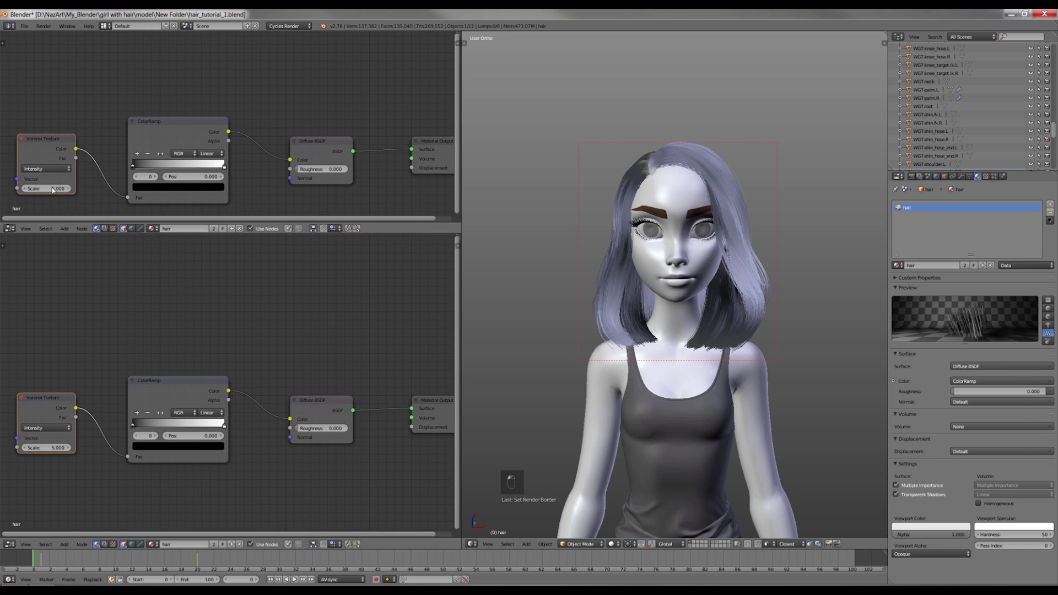
{"action": "left_click", "coordinate": [9, 228]}
{"action": "left_click", "coordinate": [32, 164]}
{"action": "key", "text": "alt+o"}
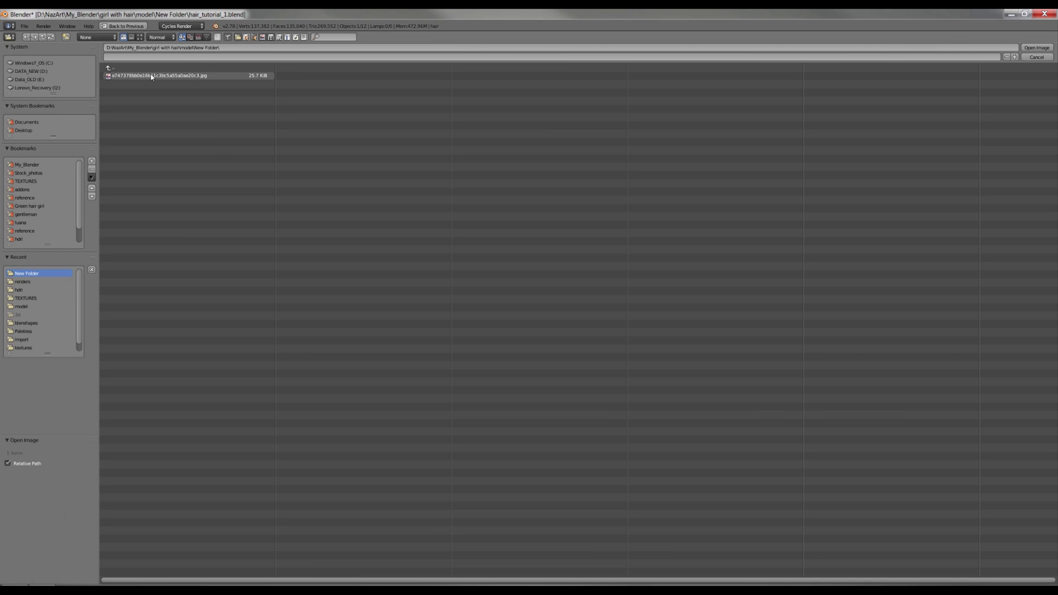
{"action": "double_click", "coordinate": [151, 76]}
{"action": "scroll", "coordinate": [357, 175], "scroll_direction": "up", "scroll_amount": 3}
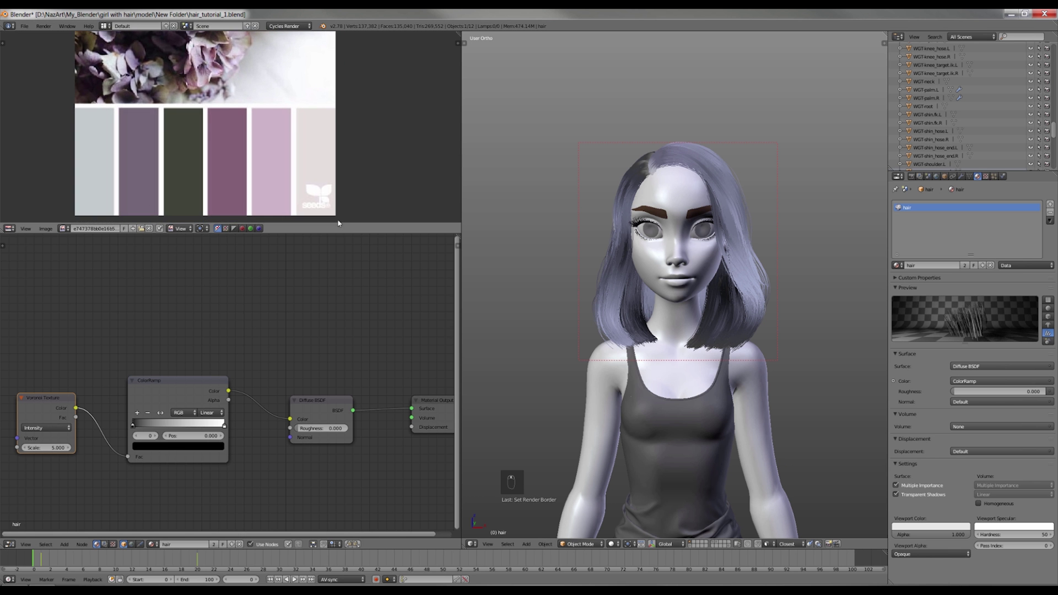
{"action": "left_click_drag", "start_coordinate": [333, 235], "coordinate": [334, 192]}
Set the ColorRamp's first stop to the light pink swatch sampled from the palette image.
{"action": "scroll", "coordinate": [231, 389], "scroll_direction": "up", "scroll_amount": 2}
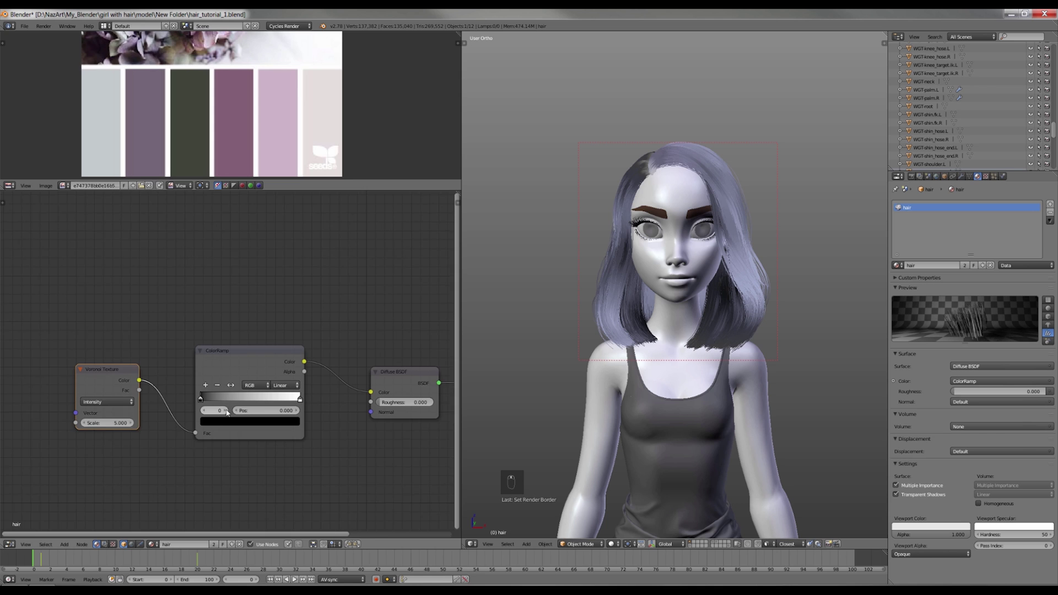
{"action": "left_click", "coordinate": [244, 429]}
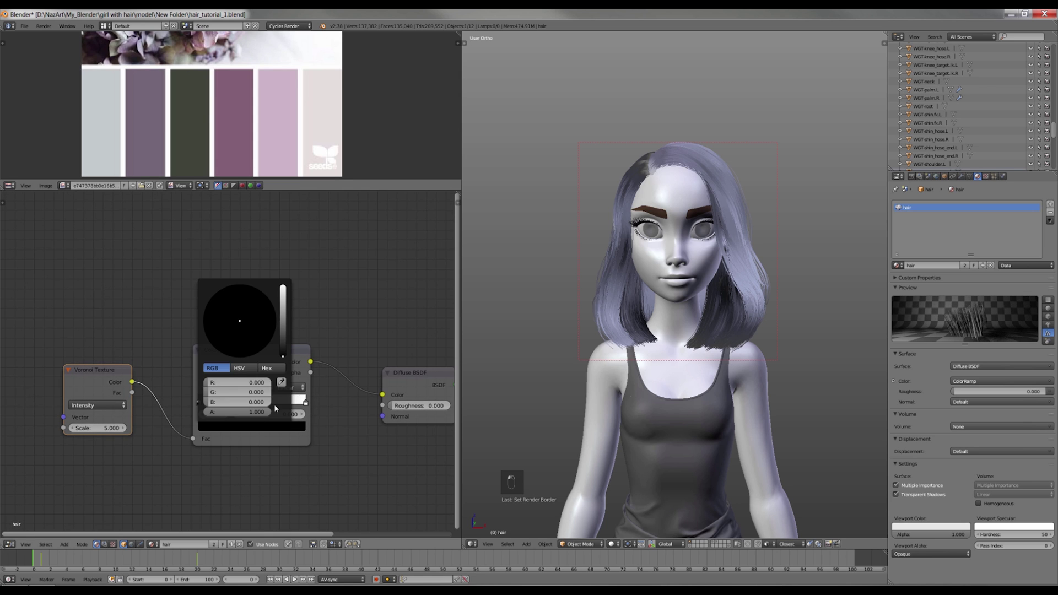
{"action": "left_click", "coordinate": [281, 383]}
{"action": "left_click", "coordinate": [268, 141]}
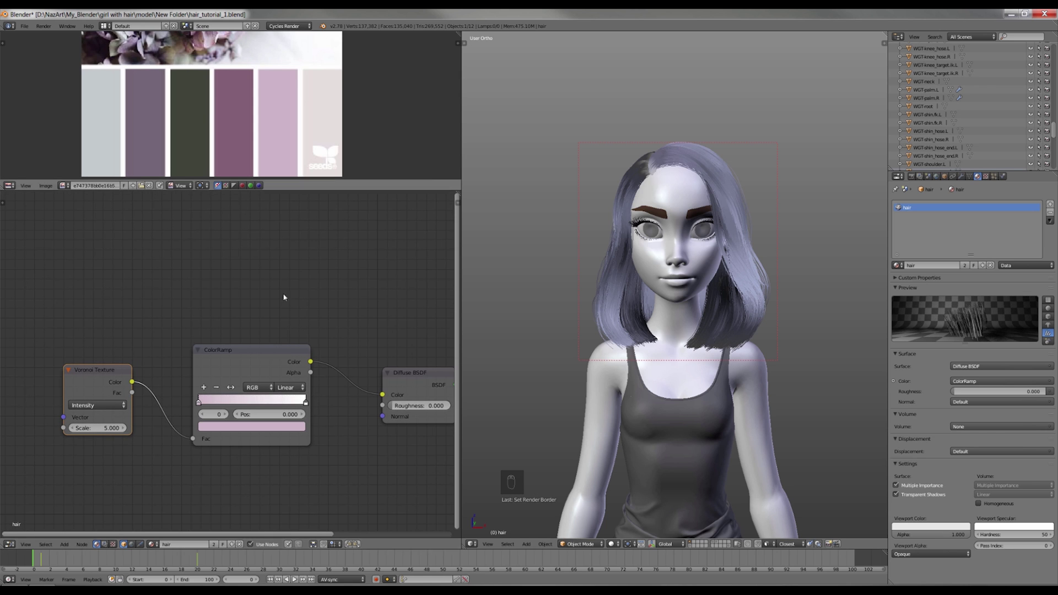
Set the ColorRamp's last stop to the greyish purple swatch sampled from the palette image.
{"action": "left_click", "coordinate": [306, 402]}
{"action": "left_click", "coordinate": [291, 429]}
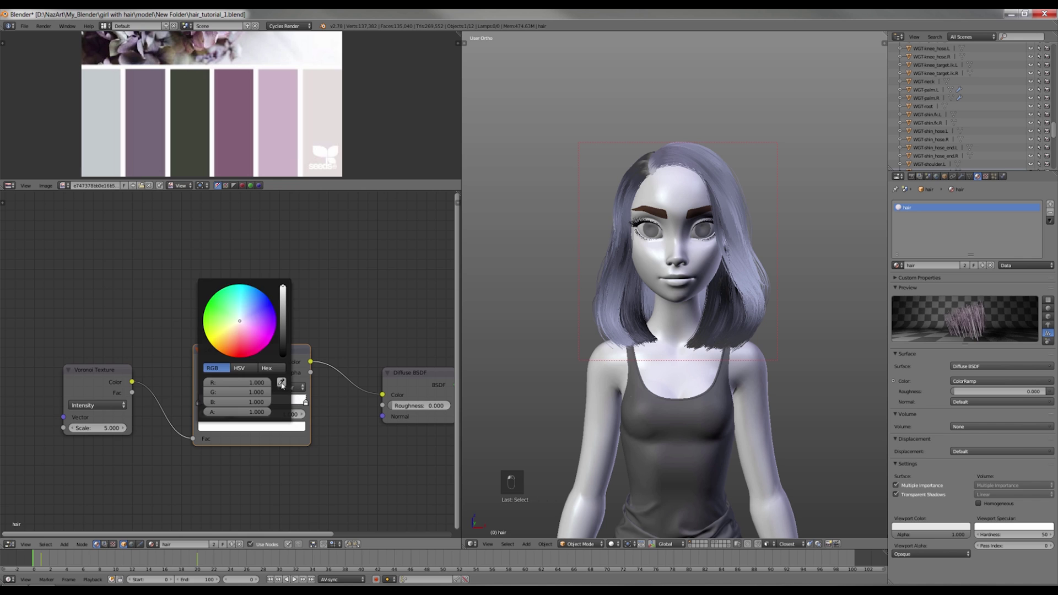
{"action": "left_click", "coordinate": [281, 383]}
{"action": "left_click", "coordinate": [145, 121]}
{"action": "left_click", "coordinate": [293, 428]}
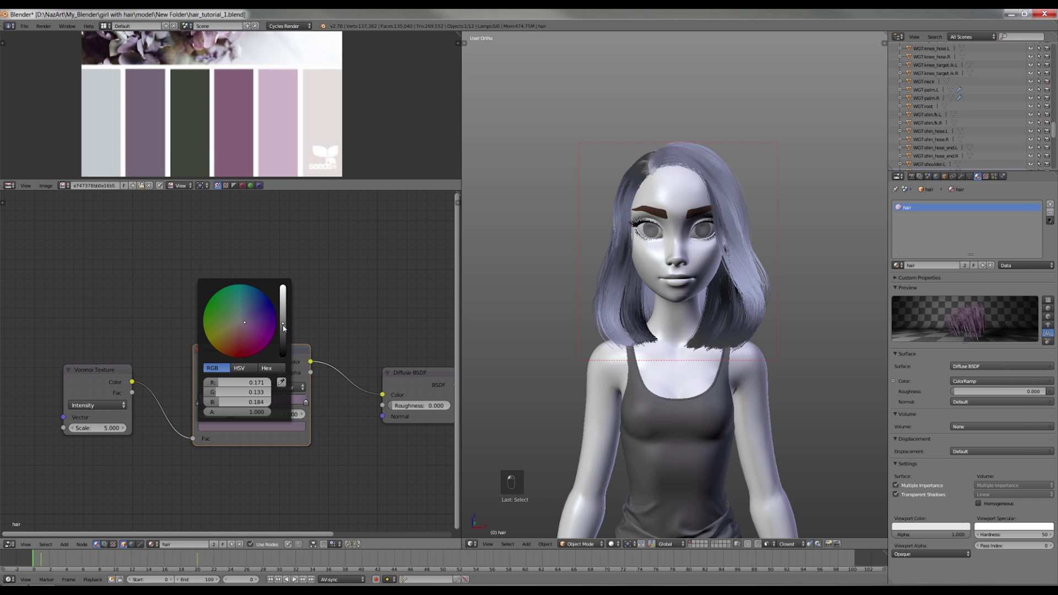
{"action": "left_click_drag", "start_coordinate": [284, 326], "coordinate": [283, 328]}
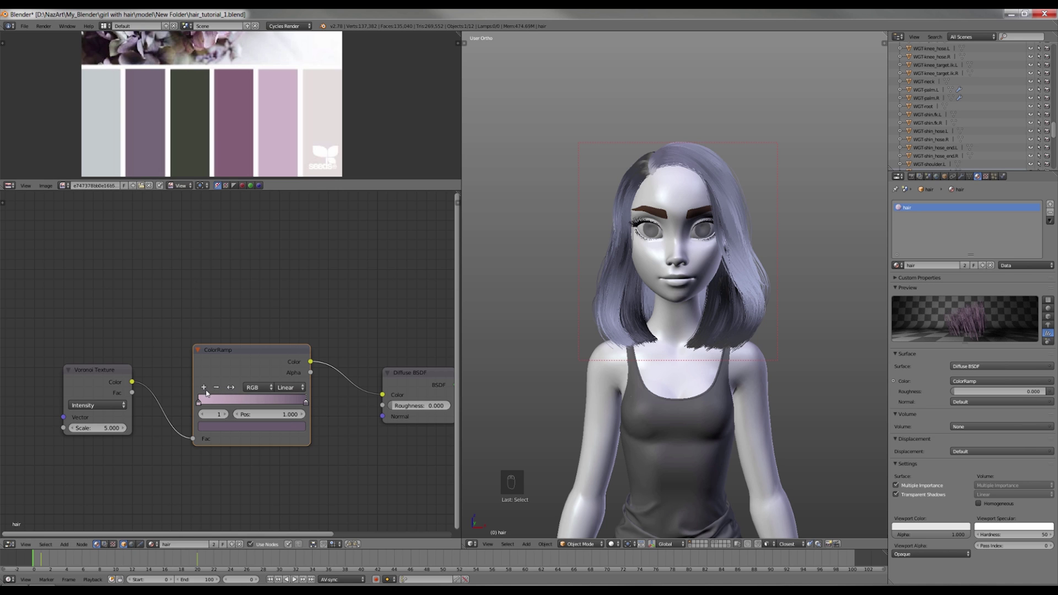
Add a middle ColorRamp stop at position 0.550 with the plum swatch sampled from the palette image.
{"action": "left_click", "coordinate": [205, 389]}
{"action": "left_click", "coordinate": [281, 425]}
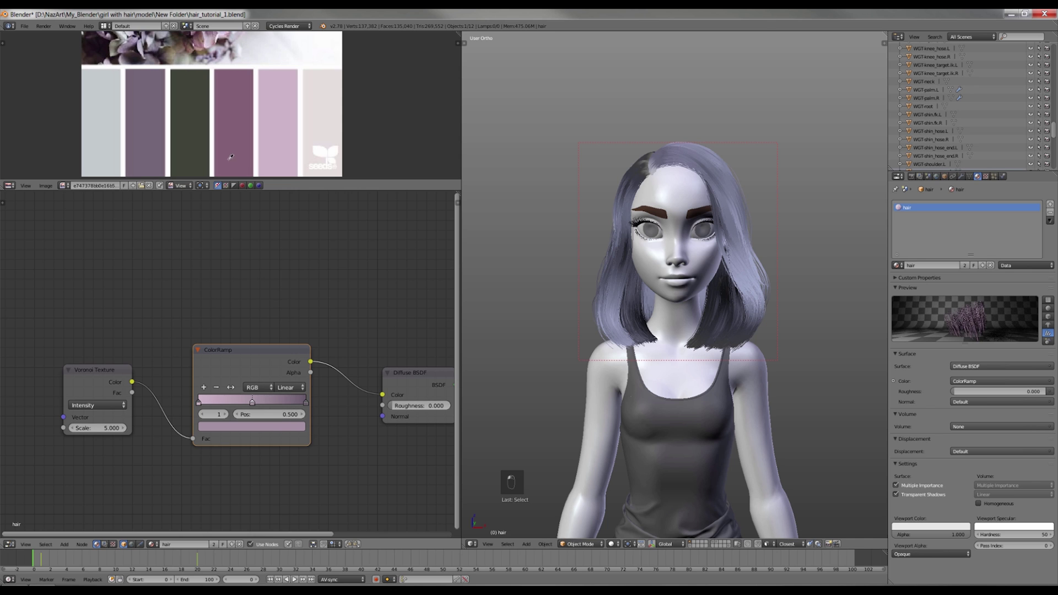
{"action": "key", "text": "ctrl+v"}
{"action": "left_click_drag", "start_coordinate": [254, 407], "coordinate": [259, 405]}
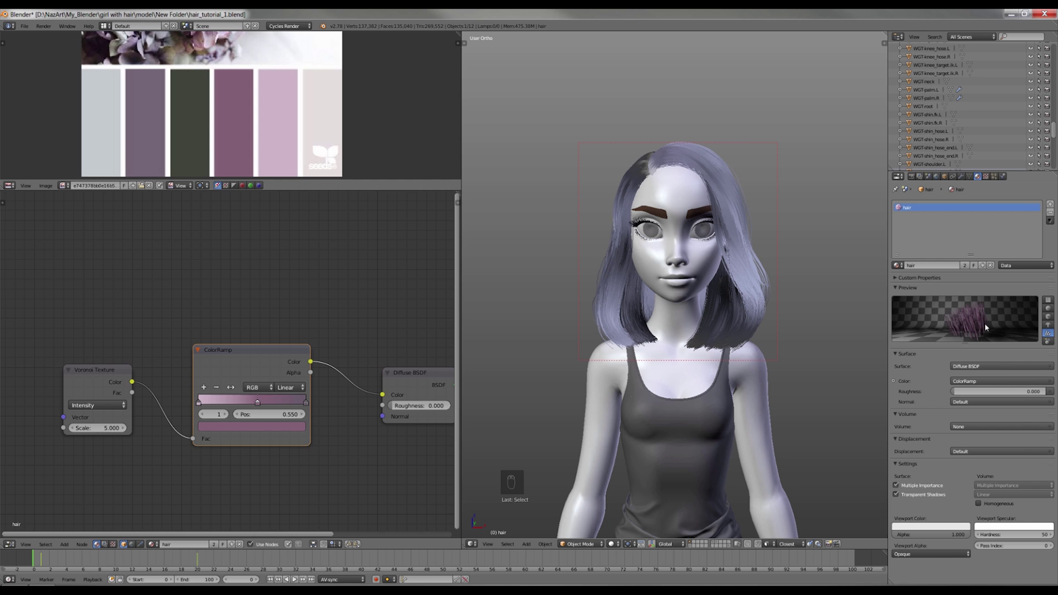
Switch the material preview to a sphere and set the Voronoi Texture's scale to 60.
{"action": "left_click", "coordinate": [1048, 308]}
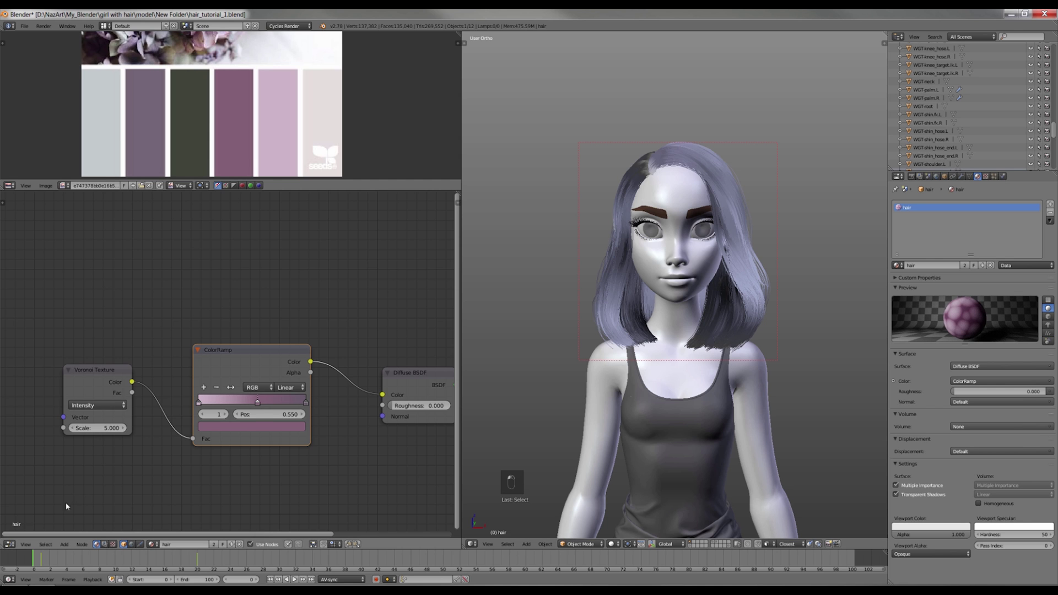
{"action": "middle_click_drag", "start_coordinate": [105, 436], "coordinate": [138, 421]}
{"action": "left_click", "coordinate": [135, 413]}
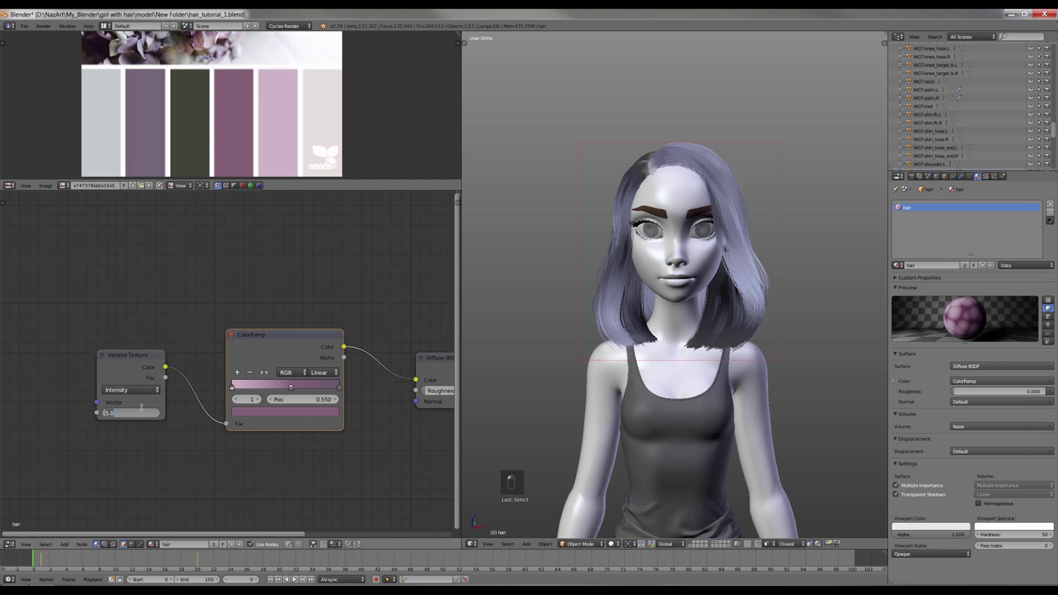
{"action": "type", "text": "60"}
{"action": "key", "text": "Return"}
Move the middle ColorRamp stop to position 0.518 and check the hair colour in Rendered shading before returning to Solid.
{"action": "middle_click_drag", "start_coordinate": [130, 369], "coordinate": [132, 372]}
{"action": "left_click_drag", "start_coordinate": [214, 390], "coordinate": [207, 388]}
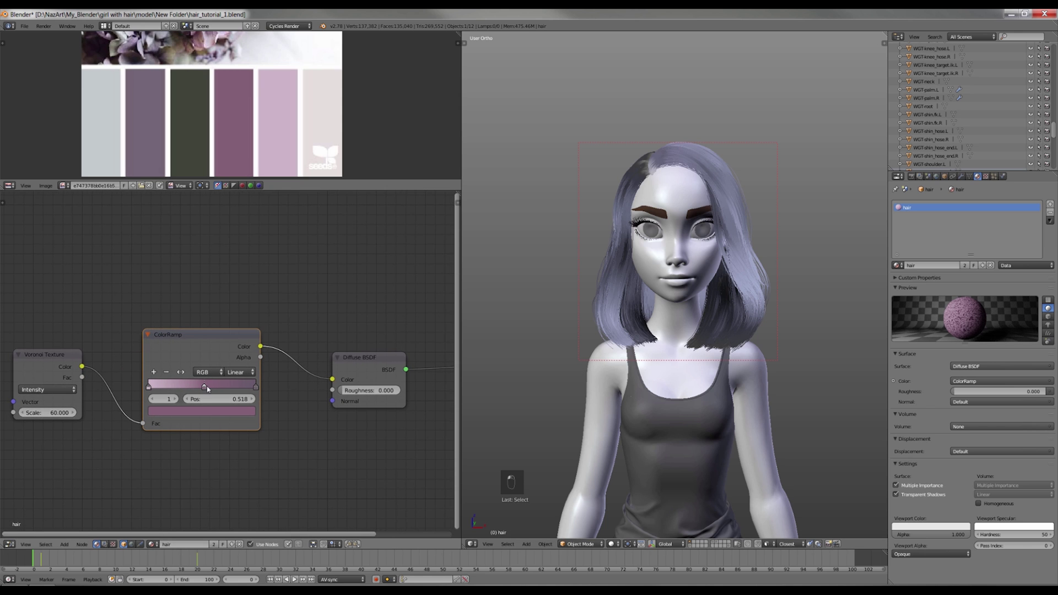
{"action": "left_click", "coordinate": [611, 544]}
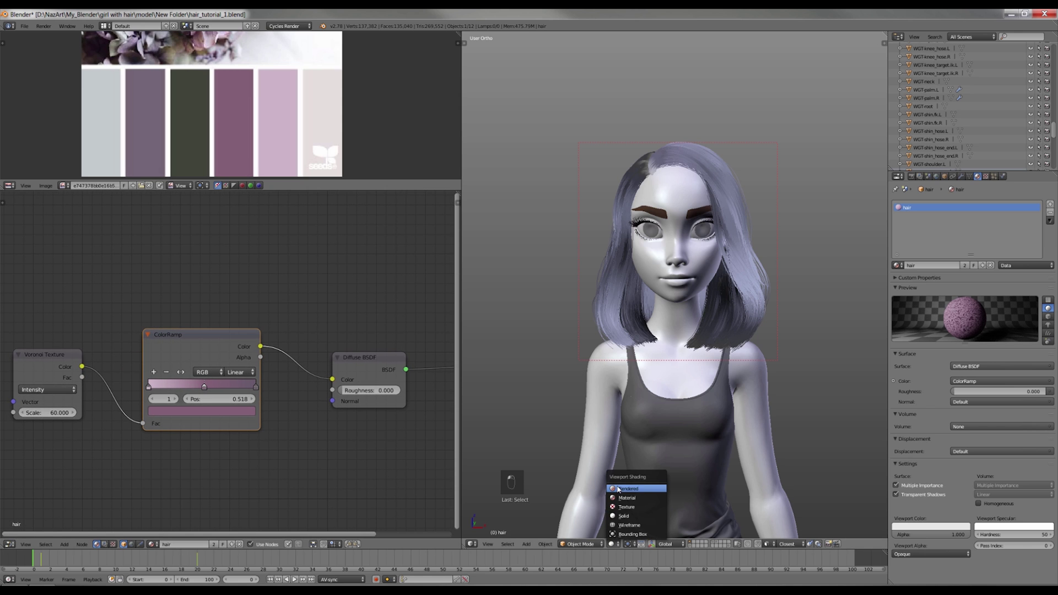
{"action": "key", "text": "Return"}
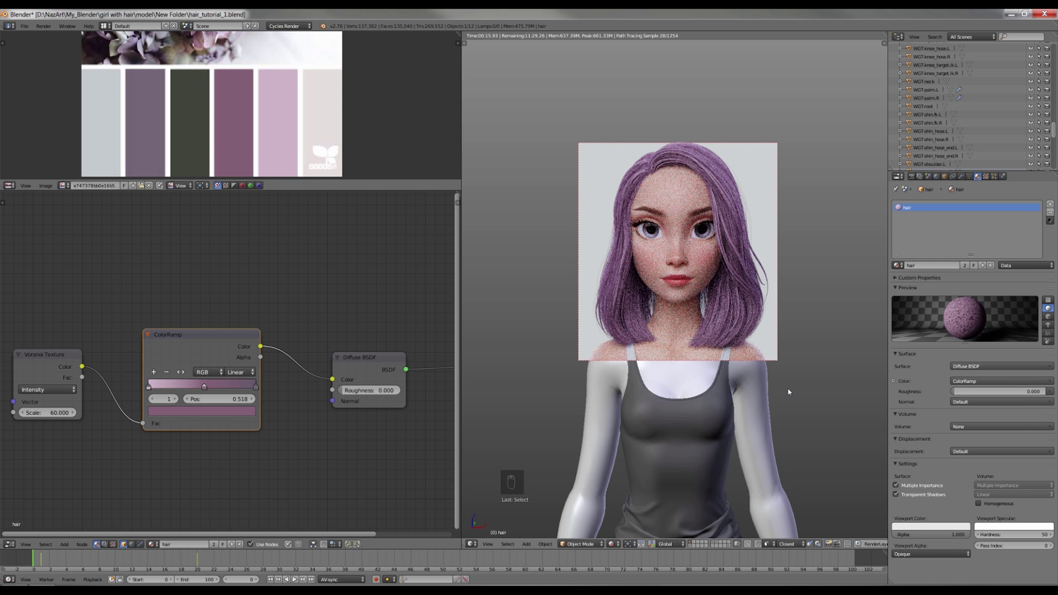
{"action": "key", "text": "z"}
{"action": "key", "text": "z"}
Add a MixRGB node on the link between the ColorRamp and the Diffuse BSDF.
{"action": "mouse_move", "coordinate": [455, 369]}
{"action": "middle_mouse_down"}
{"action": "mouse_move", "coordinate": [388, 370]}
{"action": "mouse_move", "coordinate": [485, 370]}
{"action": "mouse_move", "coordinate": [448, 370]}
{"action": "middle_mouse_up"}
{"action": "scroll", "coordinate": [389, 369], "scroll_direction": "down", "scroll_amount": 1}
{"action": "key", "text": "shift+a"}
{"action": "type", "text": "mi"}
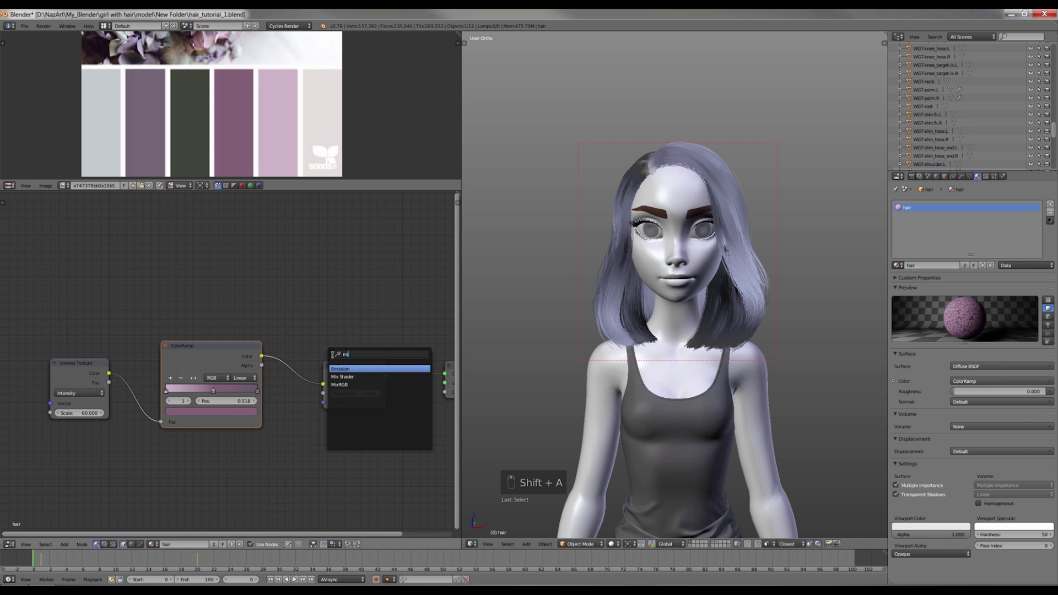
{"action": "left_click", "coordinate": [338, 384]}
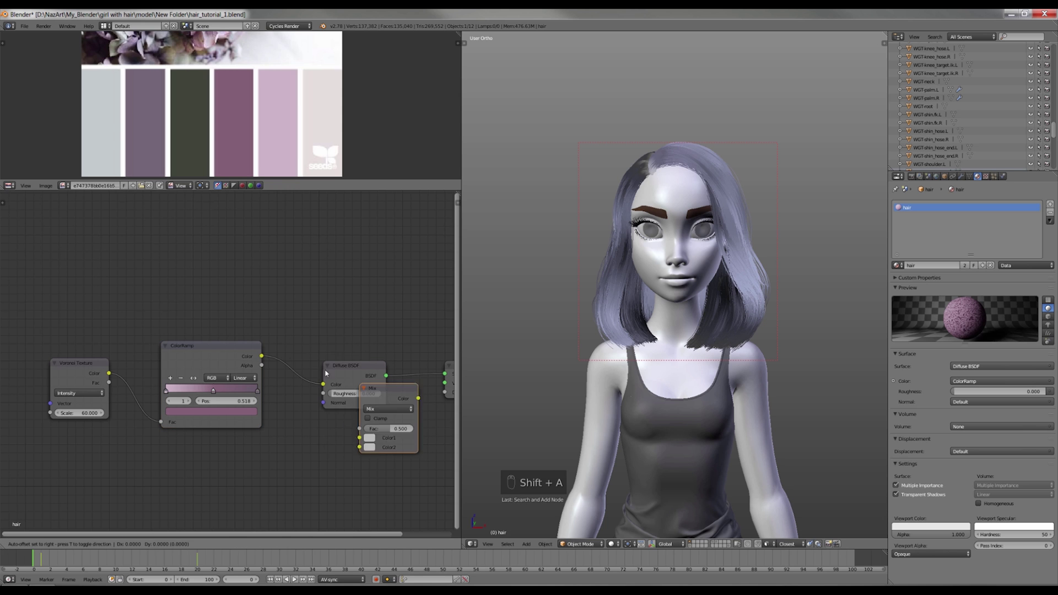
{"action": "left_click", "coordinate": [282, 334]}
Set the Mix node's Color2 to a dark brown sampled from the flowers in the reference image.
{"action": "scroll", "coordinate": [330, 375], "scroll_direction": "up", "scroll_amount": 2}
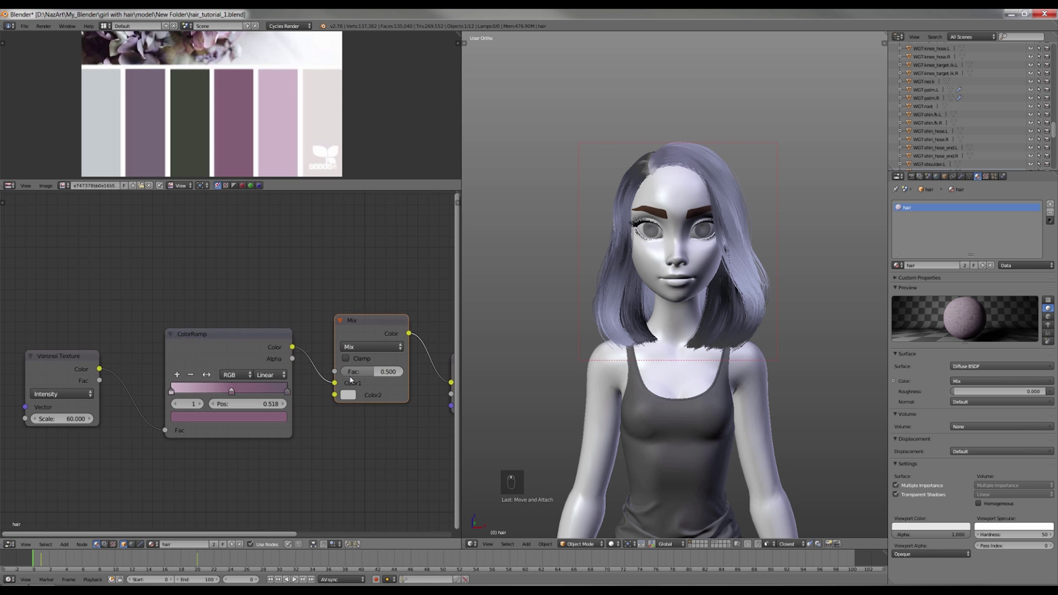
{"action": "middle_click_drag", "start_coordinate": [232, 60], "coordinate": [251, 168]}
{"action": "left_click", "coordinate": [348, 394]}
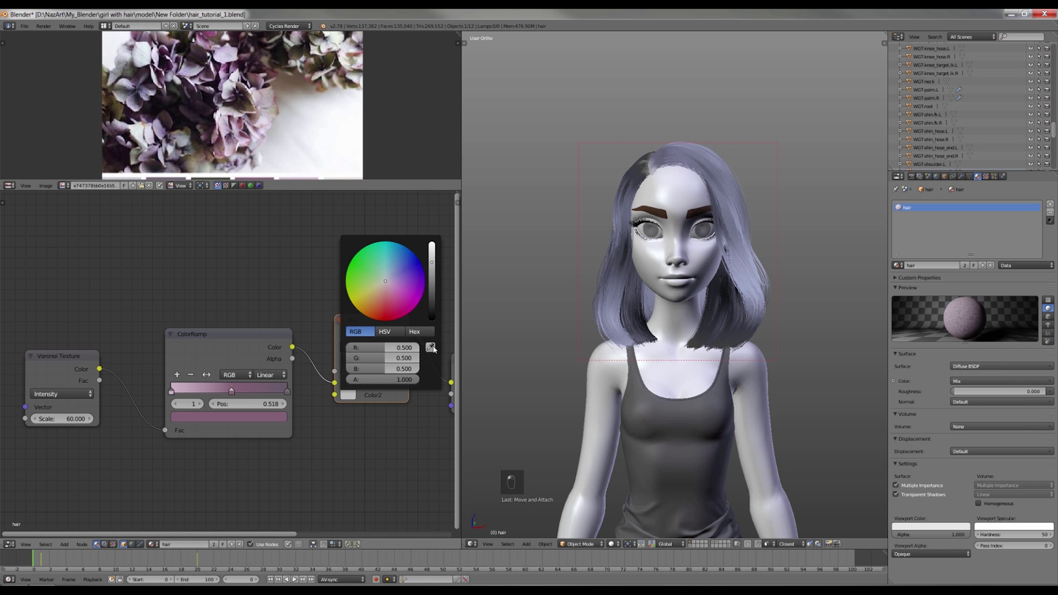
{"action": "left_click", "coordinate": [430, 347]}
{"action": "left_click", "coordinate": [118, 108]}
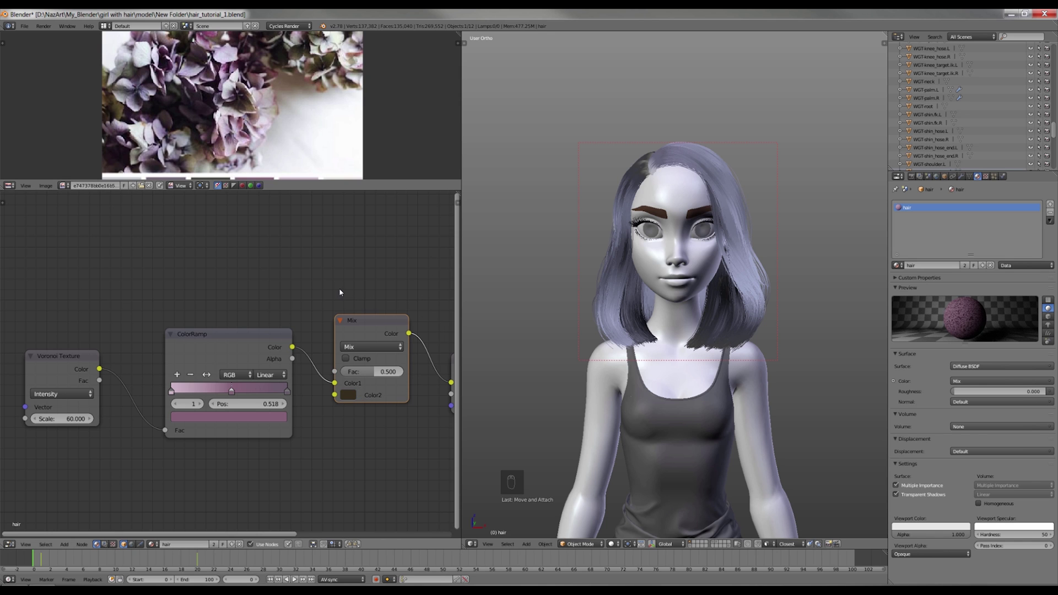
Add a second ColorRamp node above the first and link its Color output to the Mix node's Fac.
{"action": "middle_click_drag", "start_coordinate": [254, 268], "coordinate": [259, 280]}
{"action": "key", "text": "shift+a"}
{"action": "type", "text": "c"}
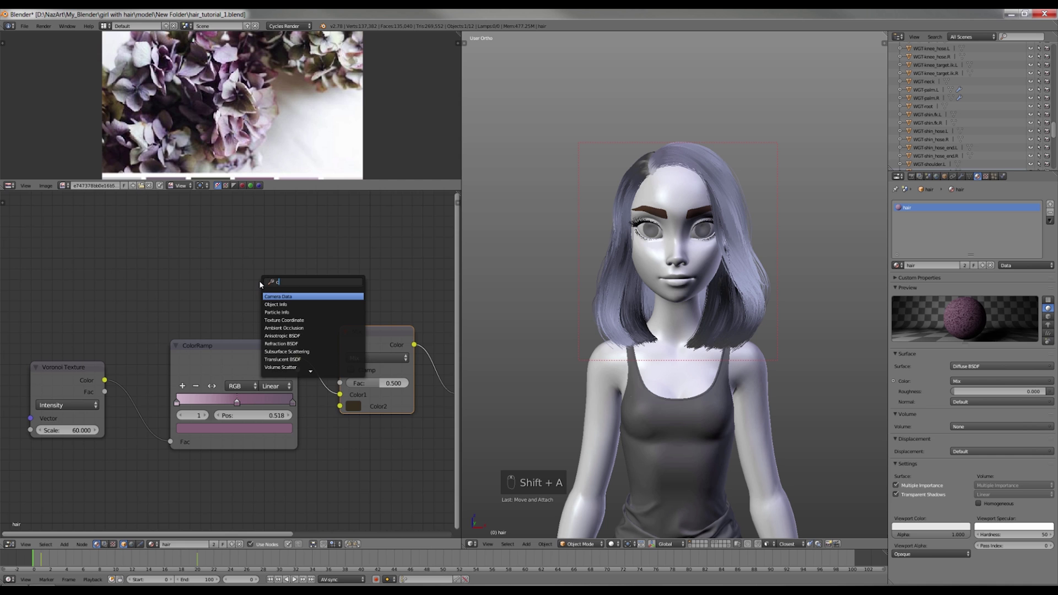
{"action": "type", "text": "olor"}
{"action": "key", "text": "Return"}
{"action": "left_click", "coordinate": [283, 236]}
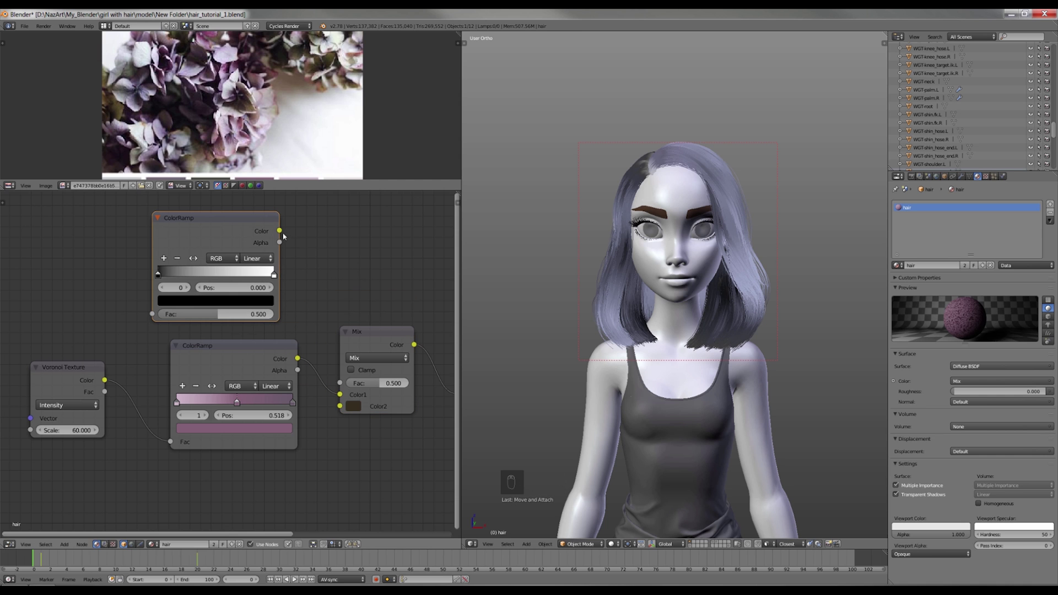
{"action": "left_click_drag", "start_coordinate": [283, 236], "coordinate": [346, 384]}
Add a Hair Info node with Intercept linked to the new ColorRamp's Fac, and preview the material on hair strands.
{"action": "middle_click_drag", "start_coordinate": [176, 273], "coordinate": [246, 295]}
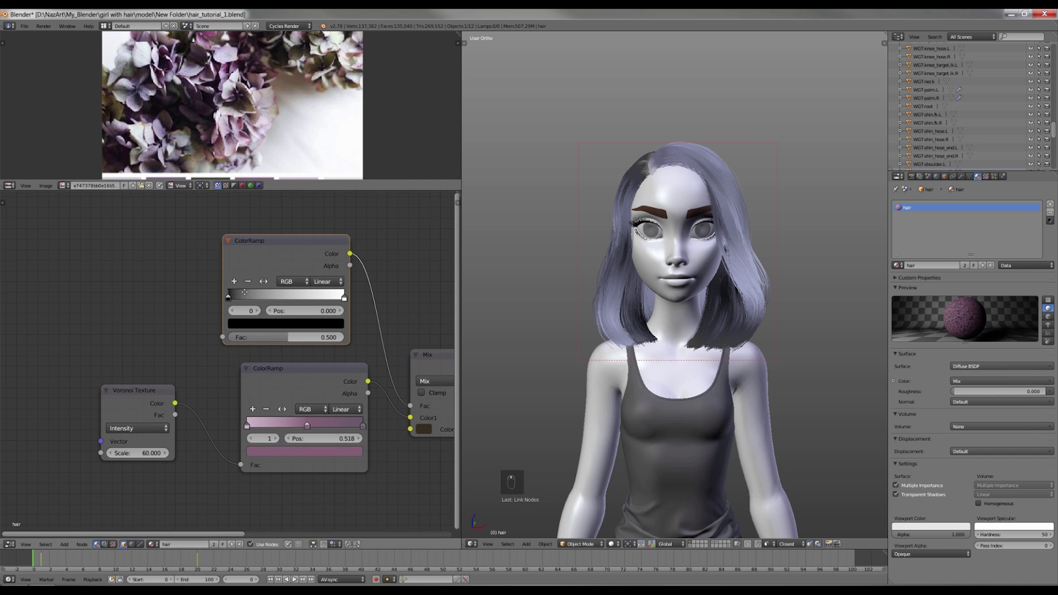
{"action": "key", "text": "shift+a"}
{"action": "left_click", "coordinate": [246, 296]}
{"action": "type", "text": "ha"}
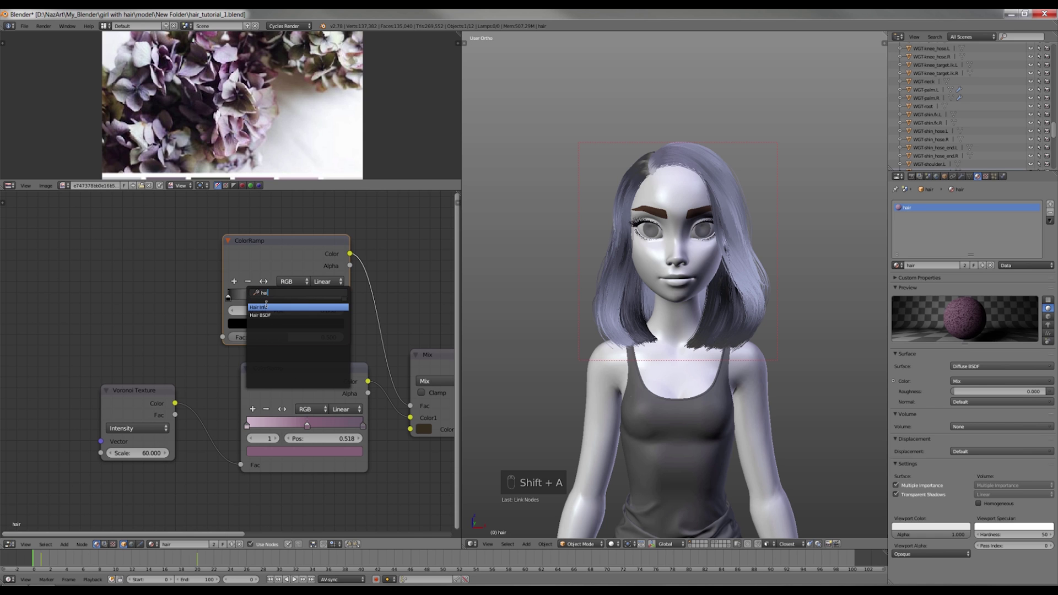
{"action": "type", "text": "i"}
{"action": "left_click", "coordinate": [274, 306]}
{"action": "left_click", "coordinate": [83, 275]}
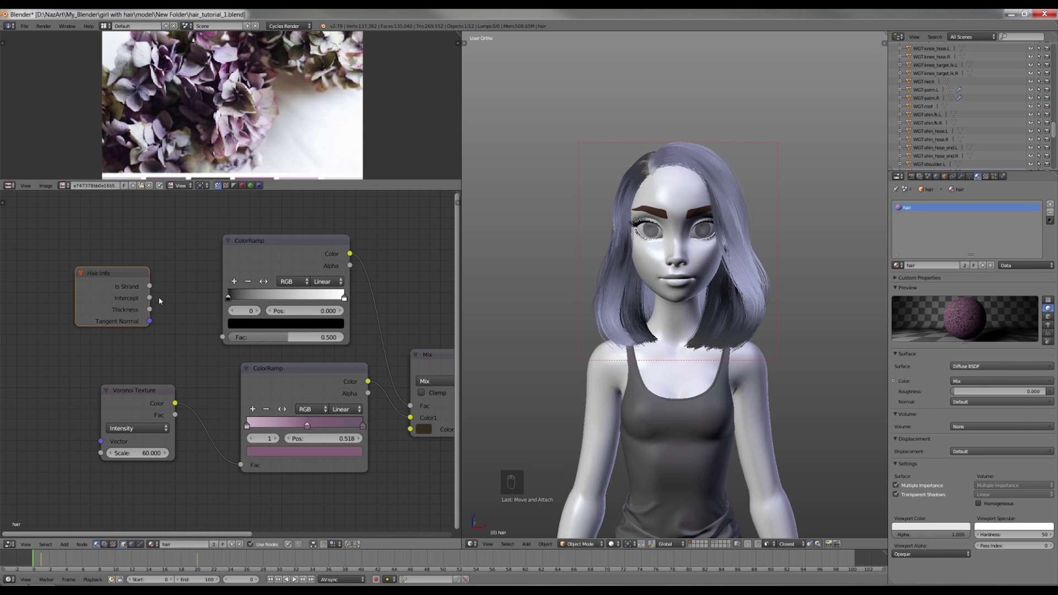
{"action": "left_click_drag", "start_coordinate": [149, 297], "coordinate": [223, 337]}
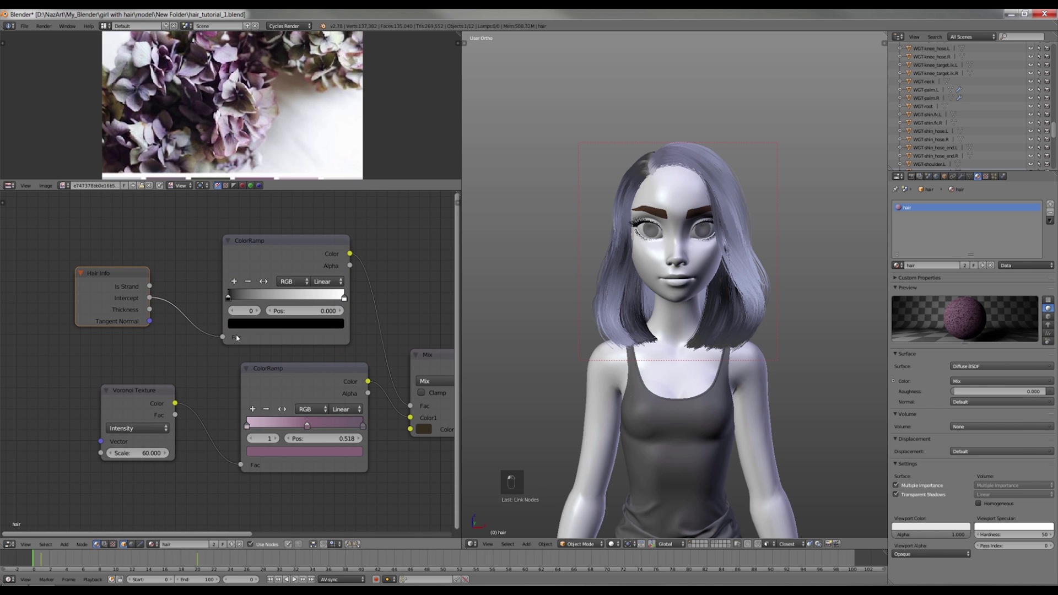
{"action": "left_click", "coordinate": [1047, 334]}
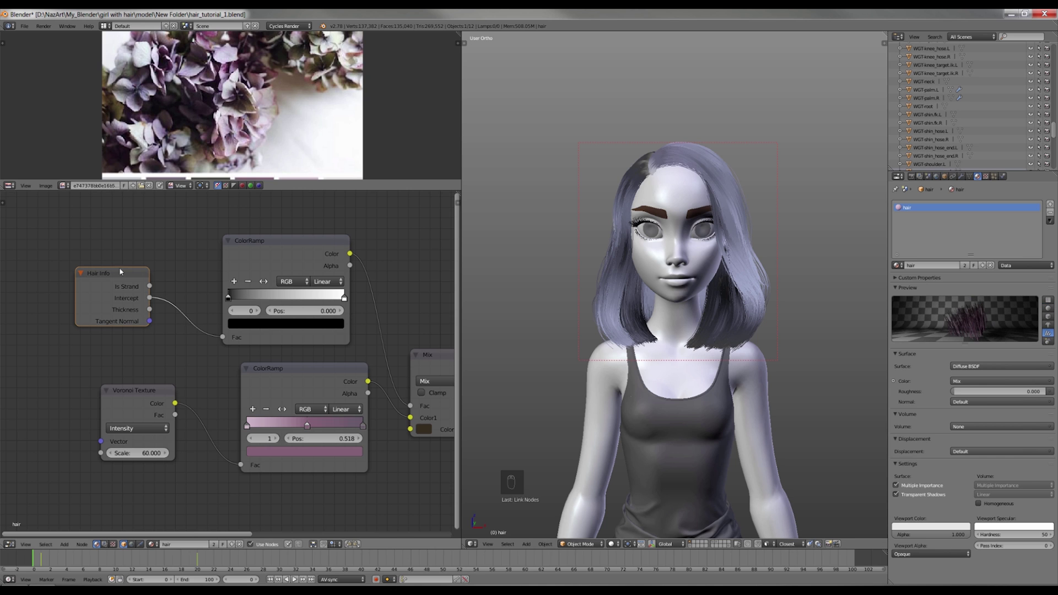
Preview the hair in Rendered shading and flip the gradient of the ColorRamp driven by the Hair Info Intercept.
{"action": "left_click_drag", "start_coordinate": [119, 267], "coordinate": [152, 273]}
{"action": "left_click", "coordinate": [614, 544]}
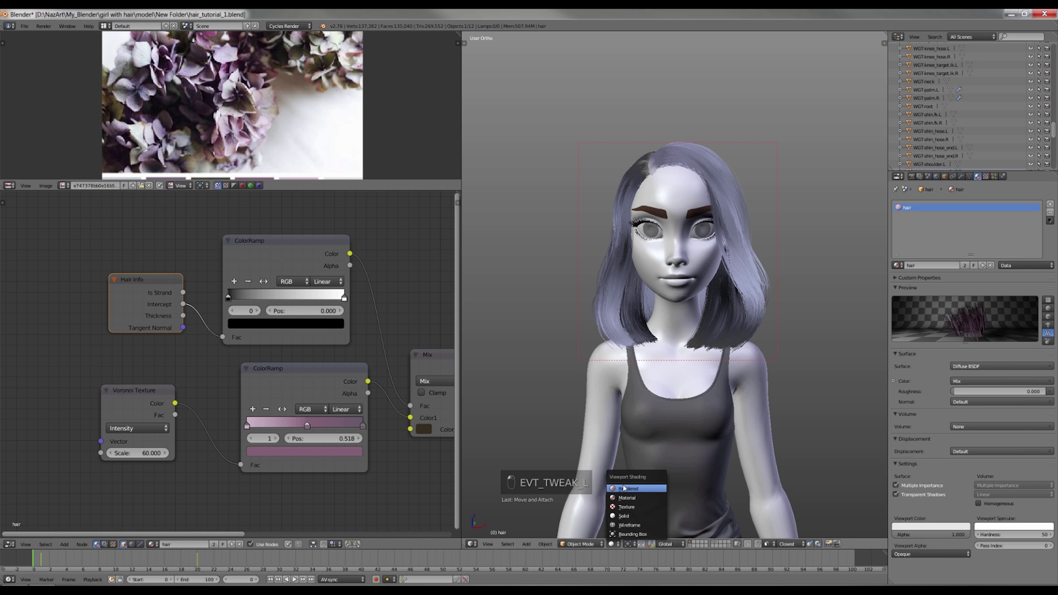
{"action": "key", "text": "Return"}
{"action": "middle_click_drag", "start_coordinate": [328, 428], "coordinate": [226, 423]}
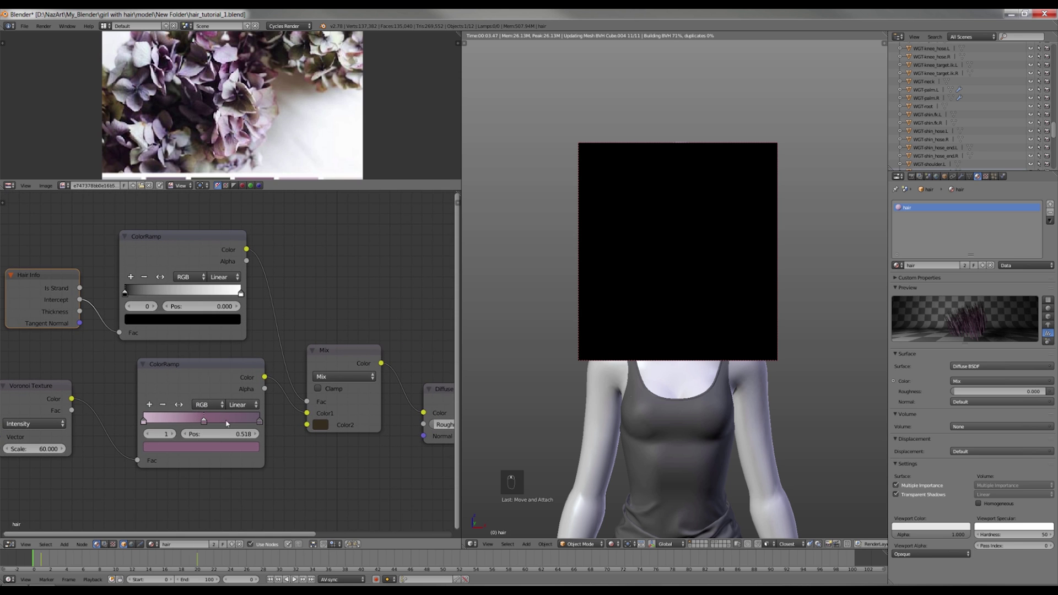
{"action": "left_click", "coordinate": [160, 277]}
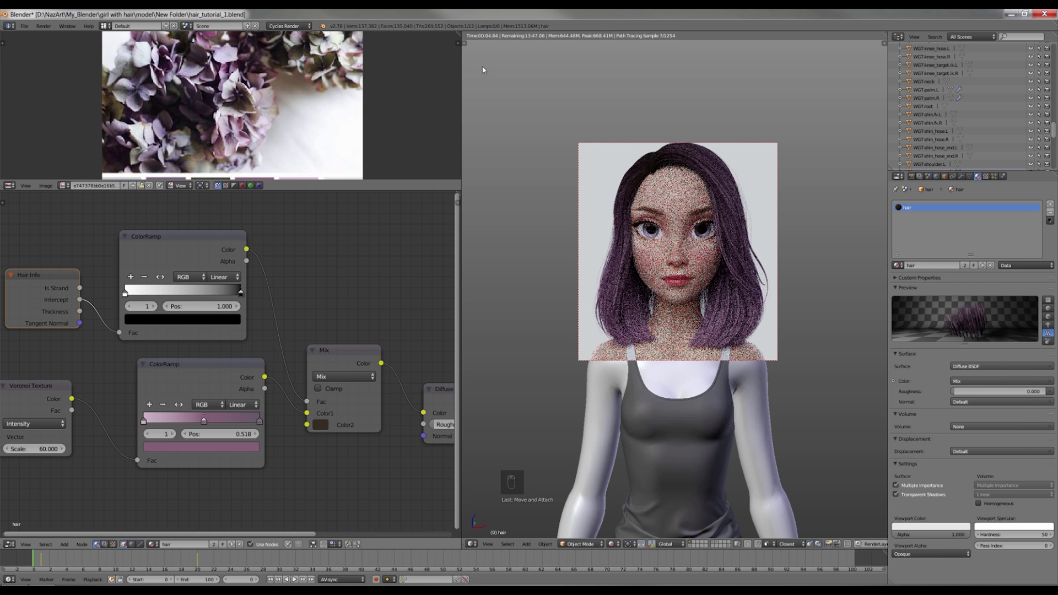
Limit the render border to the top of the head and set the upper ColorRamp to B-Spline with its black stop at 0.277.
{"action": "key", "text": "ctrl+b"}
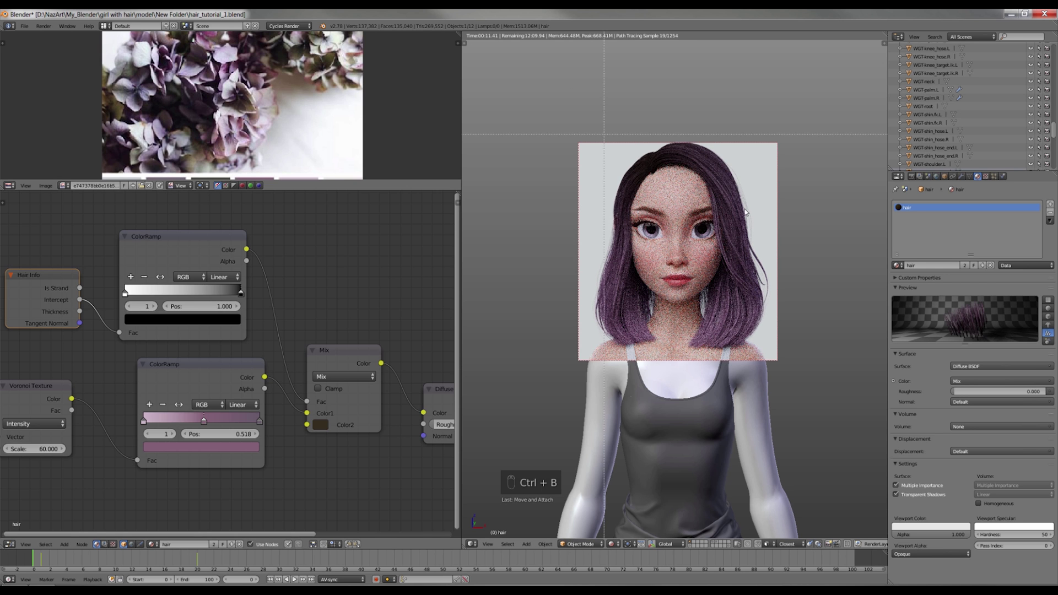
{"action": "left_click_drag", "start_coordinate": [601, 136], "coordinate": [744, 208]}
{"action": "left_click_drag", "start_coordinate": [240, 293], "coordinate": [189, 292]}
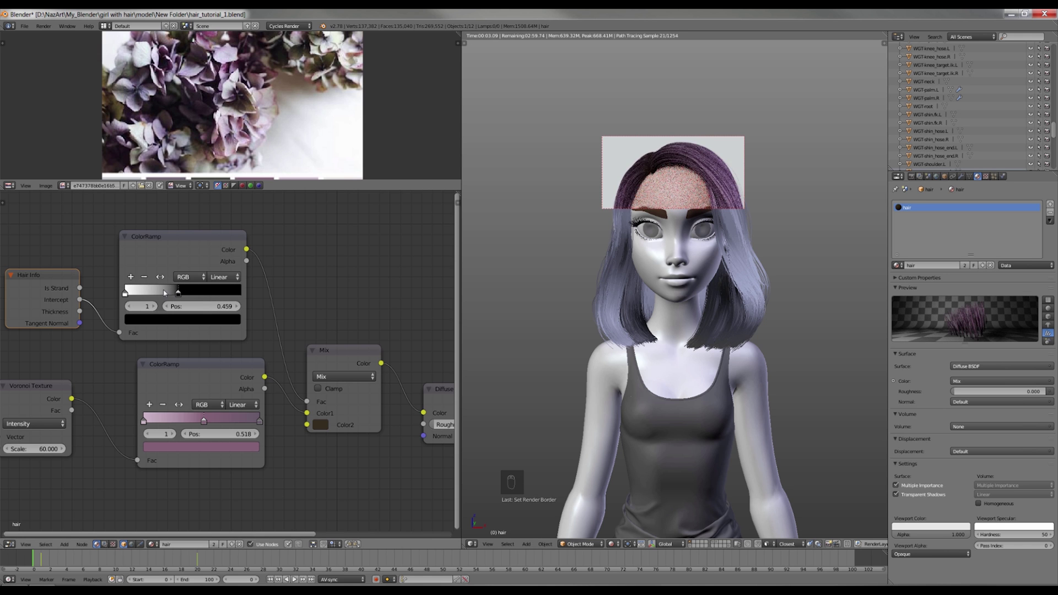
{"action": "left_click", "coordinate": [233, 278]}
{"action": "left_click", "coordinate": [237, 241]}
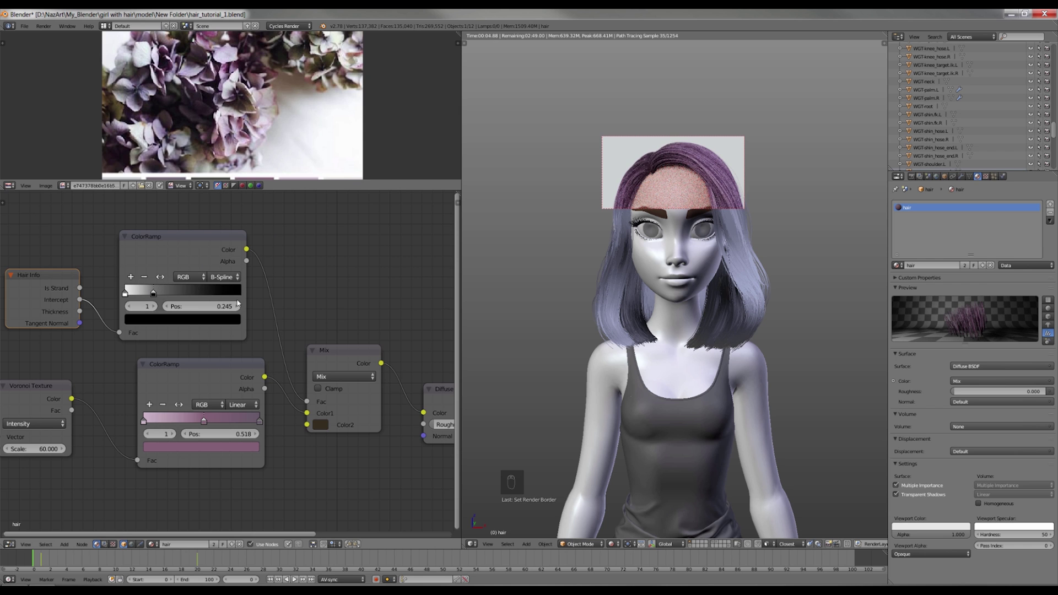
{"action": "left_click_drag", "start_coordinate": [161, 292], "coordinate": [165, 292]}
Insert a Mix Shader between the Diffuse BSDF and the Material Output, and return the viewport to solid shading.
{"action": "scroll", "coordinate": [315, 456], "scroll_direction": "down", "scroll_amount": 2}
{"action": "scroll", "coordinate": [320, 435], "scroll_direction": "right", "scroll_amount": 5, "text": "ctrl"}
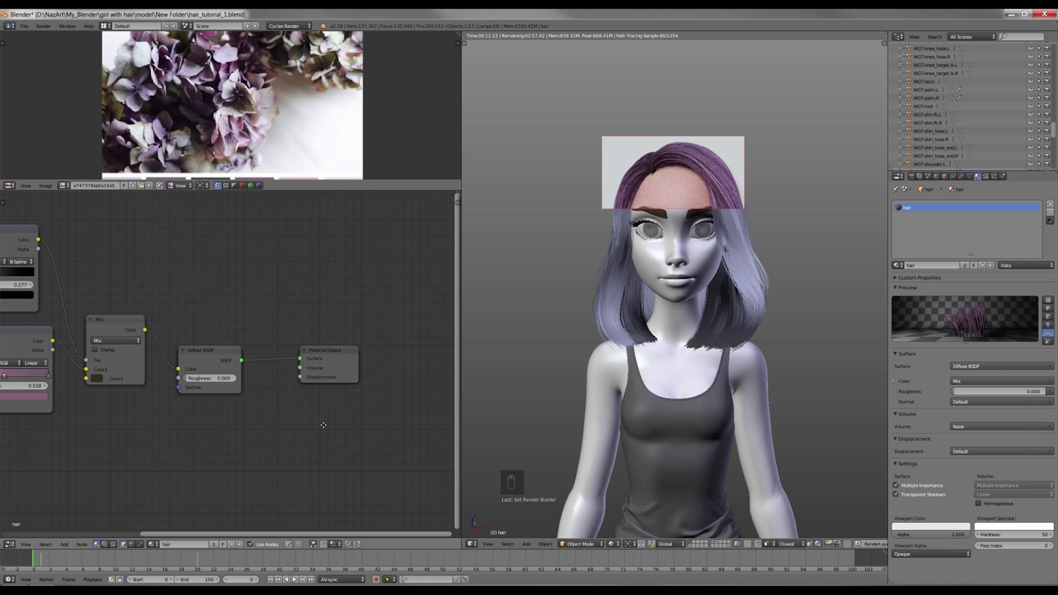
{"action": "key", "text": "shift+a"}
{"action": "left_click", "coordinate": [329, 409]}
{"action": "type", "text": "mi"}
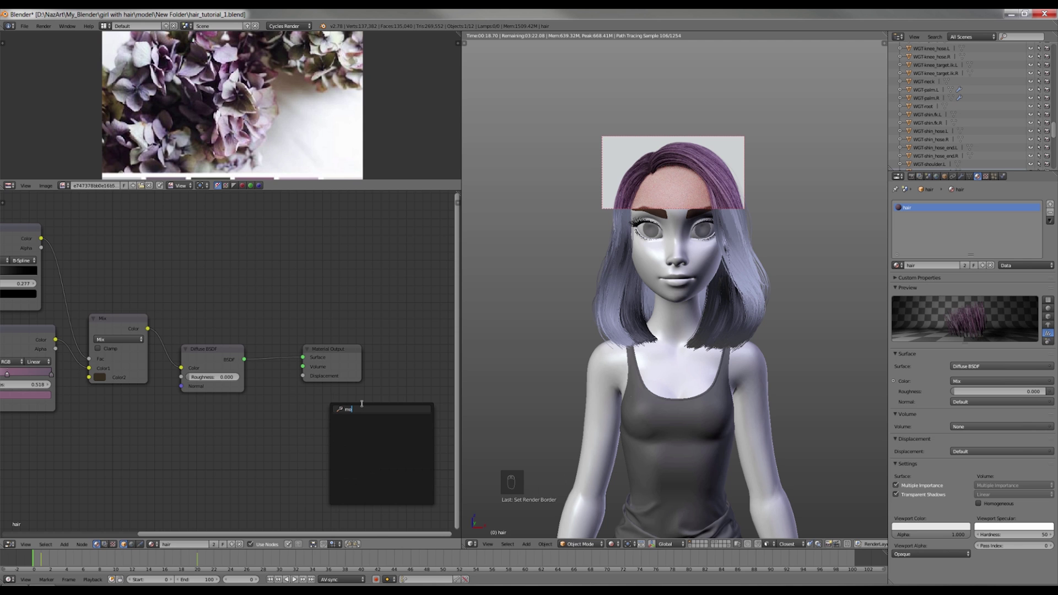
{"action": "left_click", "coordinate": [347, 431]}
{"action": "left_click", "coordinate": [307, 368]}
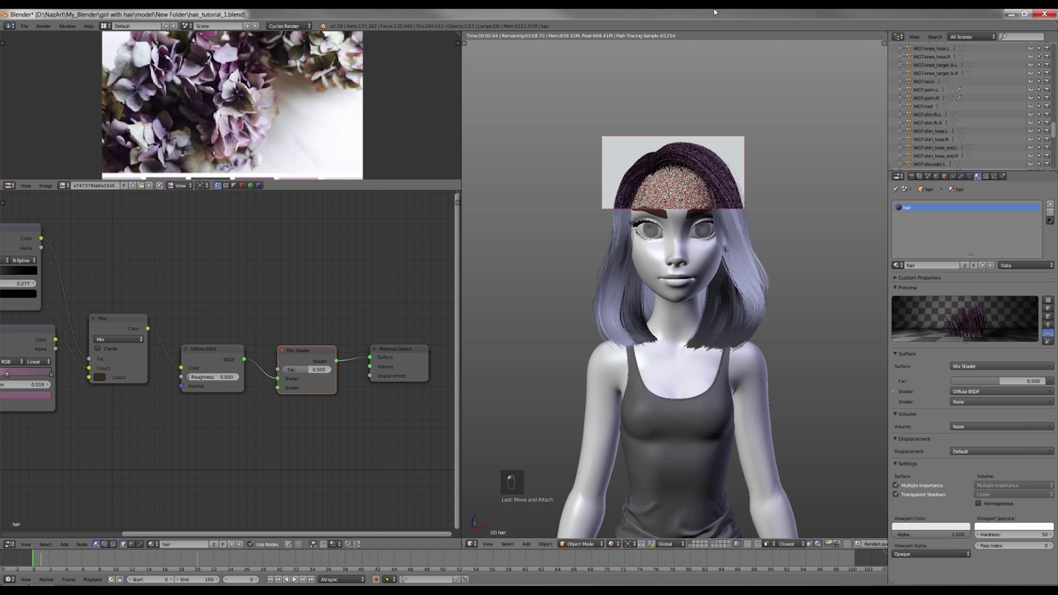
{"action": "key", "text": "z"}
{"action": "key", "text": "z"}
Add a Hair BSDF node below the Diffuse BSDF and link it to the Mix Shader's second Shader input.
{"action": "scroll", "coordinate": [325, 386], "scroll_direction": "down", "scroll_amount": 1, "text": "shift"}
{"action": "key", "text": "shift+a"}
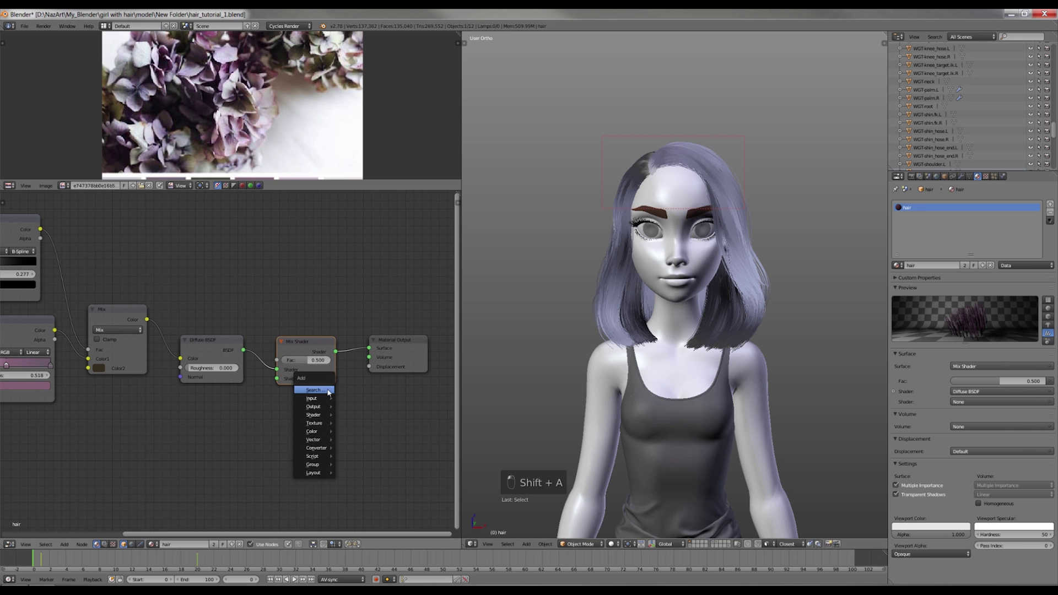
{"action": "left_click", "coordinate": [326, 387]}
{"action": "type", "text": "hai"}
{"action": "left_click", "coordinate": [342, 420]}
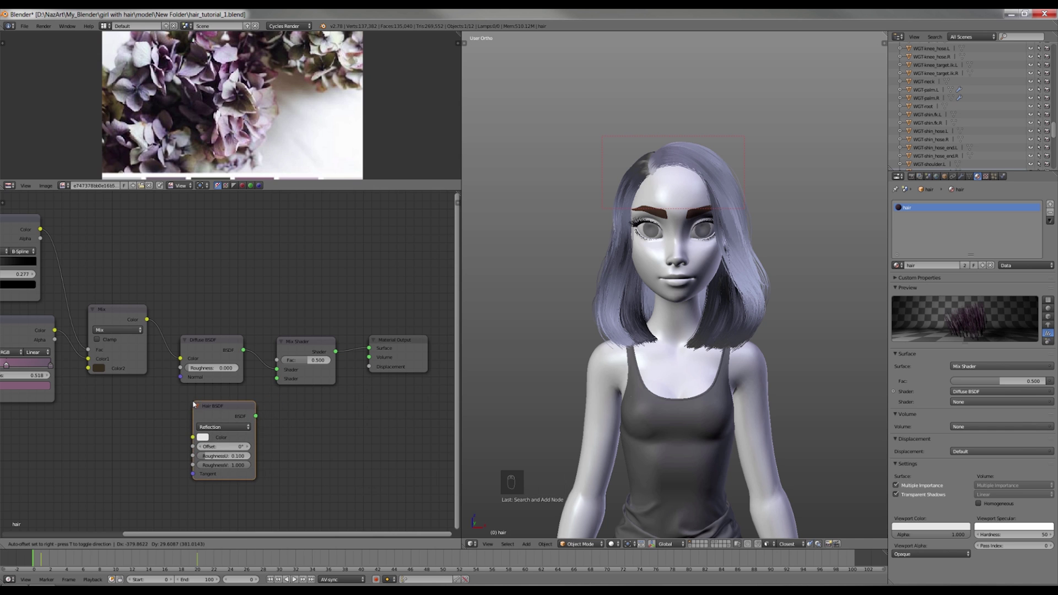
{"action": "left_click", "coordinate": [194, 402]}
{"action": "middle_click_drag", "start_coordinate": [400, 351], "coordinate": [351, 333]}
{"action": "left_click_drag", "start_coordinate": [351, 332], "coordinate": [408, 332]}
{"action": "middle_click_drag", "start_coordinate": [409, 333], "coordinate": [483, 312]}
{"action": "left_click_drag", "start_coordinate": [333, 316], "coordinate": [339, 317]}
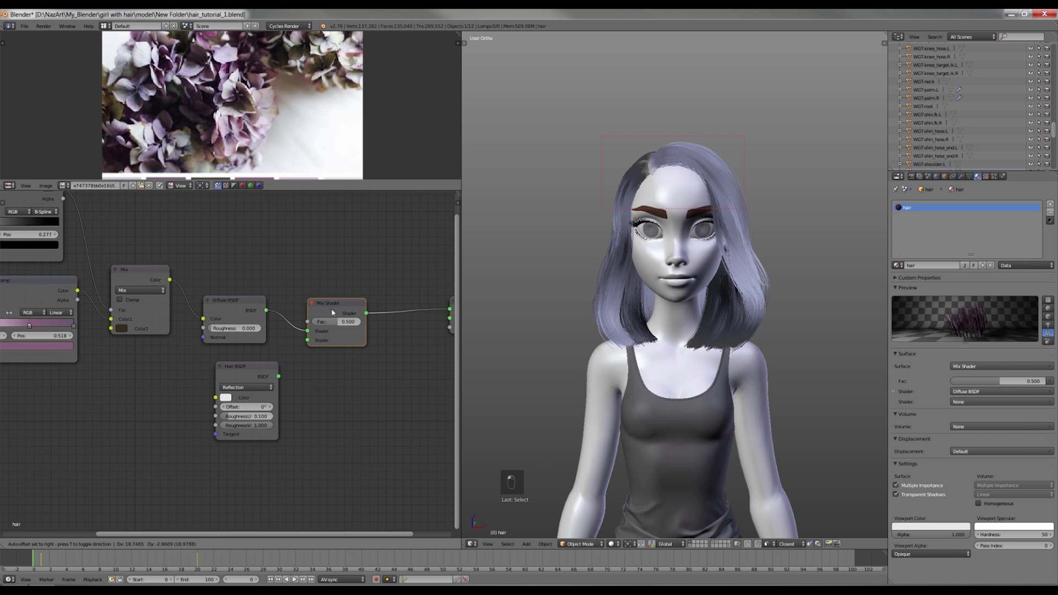
{"action": "left_click_drag", "start_coordinate": [278, 376], "coordinate": [308, 341]}
Preview the shader in Rendered shading with a render border around the face and hair.
{"action": "left_click", "coordinate": [610, 544]}
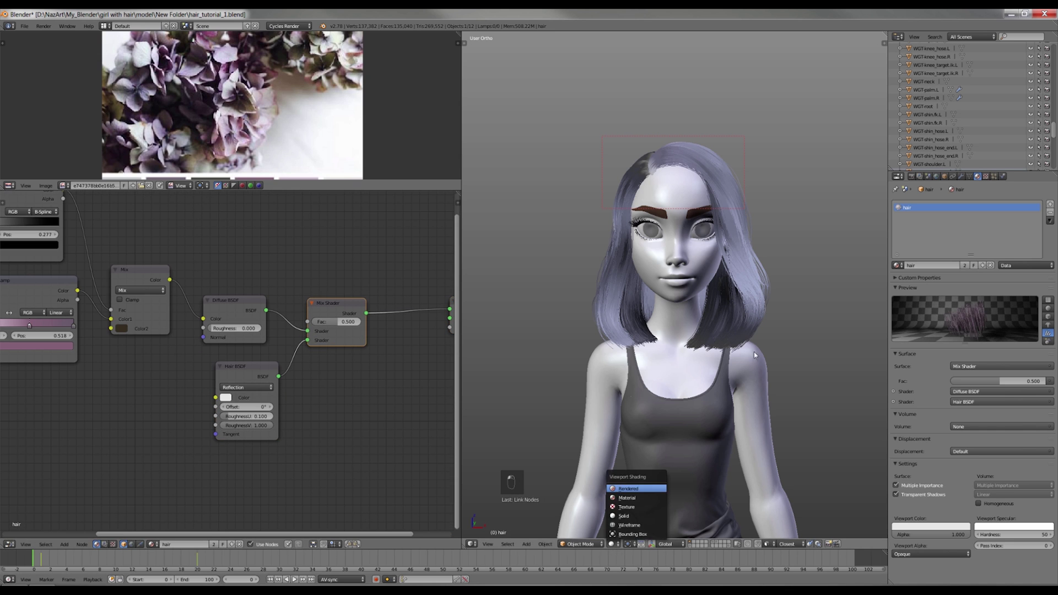
{"action": "left_click", "coordinate": [623, 484]}
{"action": "key", "text": "ctrl+b"}
{"action": "left_click_drag", "start_coordinate": [579, 165], "coordinate": [778, 359]}
Set the Hair BSDF's RoughnessV to 0.5 and return the viewport to solid shading after checking the render.
{"action": "middle_click_drag", "start_coordinate": [349, 383], "coordinate": [353, 385]}
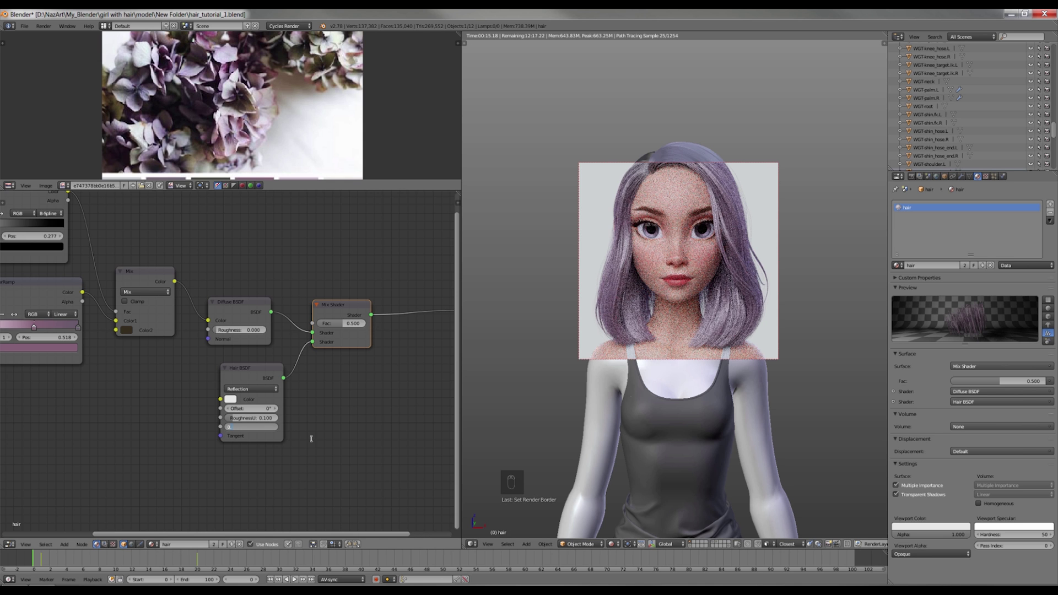
{"action": "type", "text": "5"}
{"action": "key", "text": "Return"}
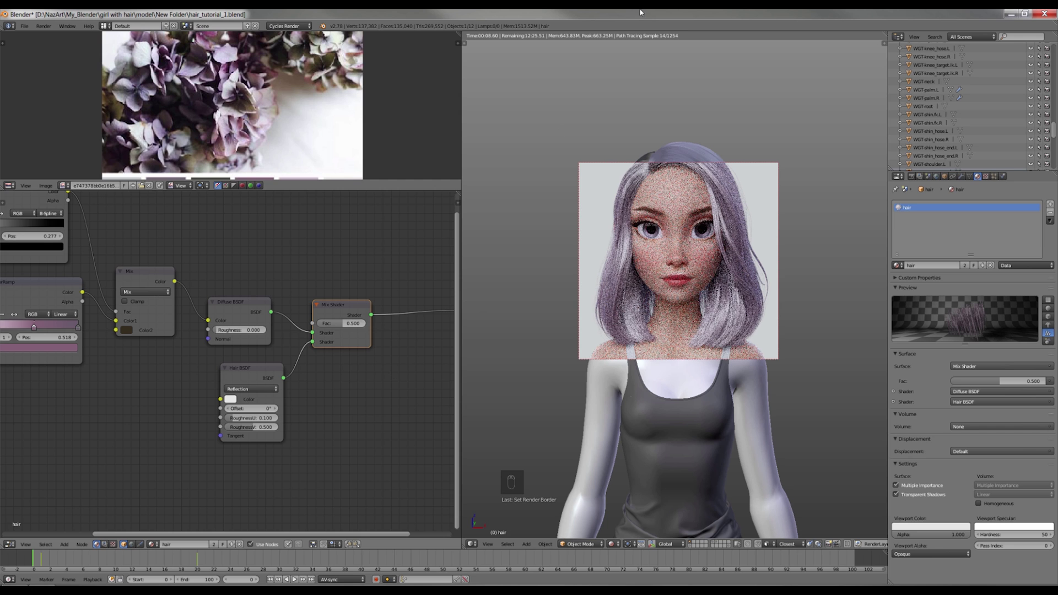
{"action": "key", "text": "z"}
{"action": "key", "text": "z"}
{"action": "key", "text": "z"}
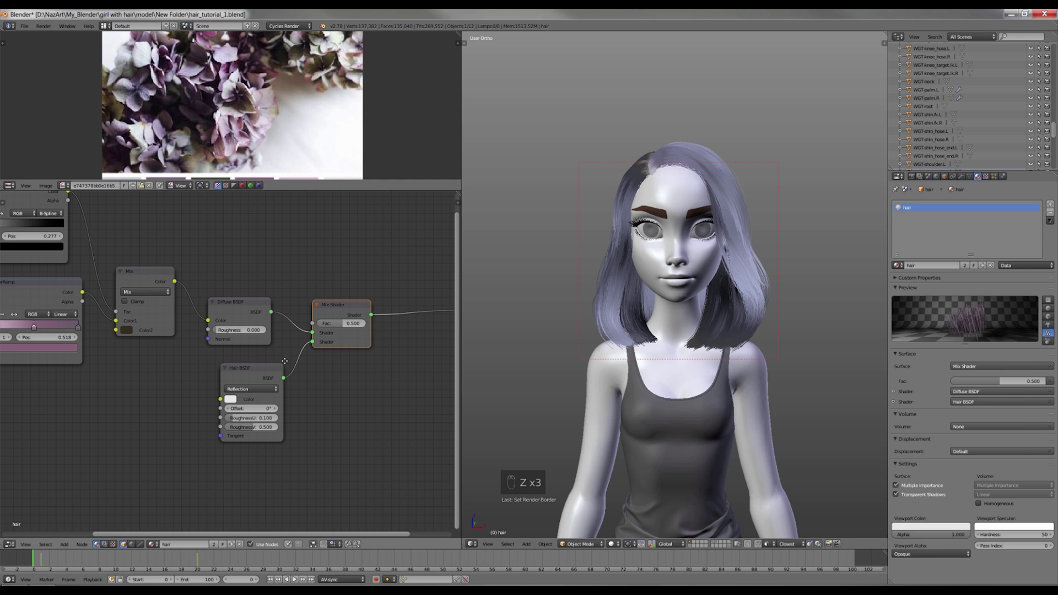
Link the Mix colour node's output to the Hair BSDF's Color input and preview the rendered hair.
{"action": "middle_click_drag", "start_coordinate": [284, 361], "coordinate": [335, 368]}
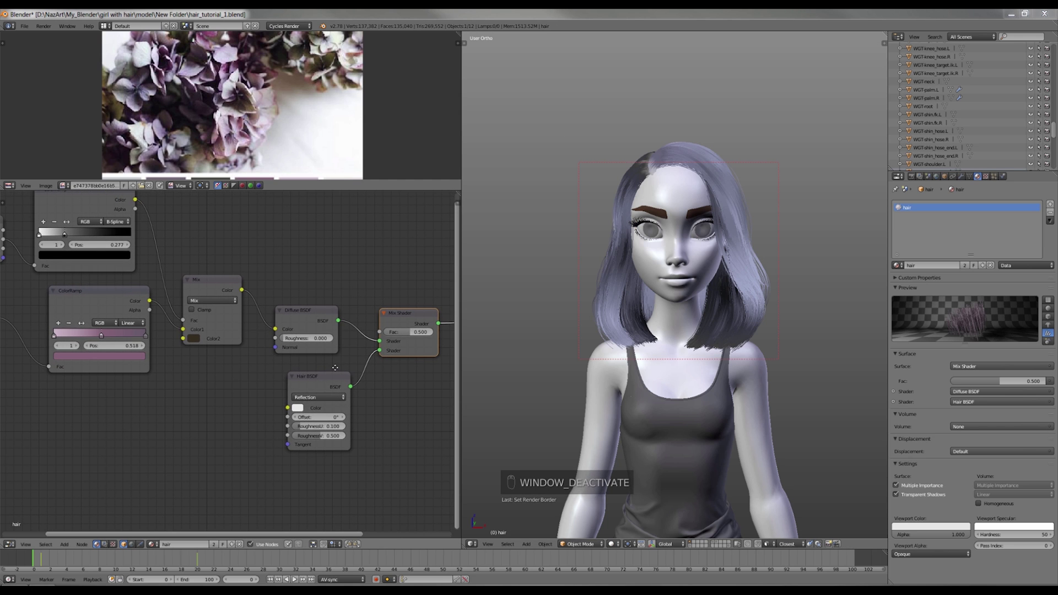
{"action": "left_click_drag", "start_coordinate": [242, 290], "coordinate": [249, 301]}
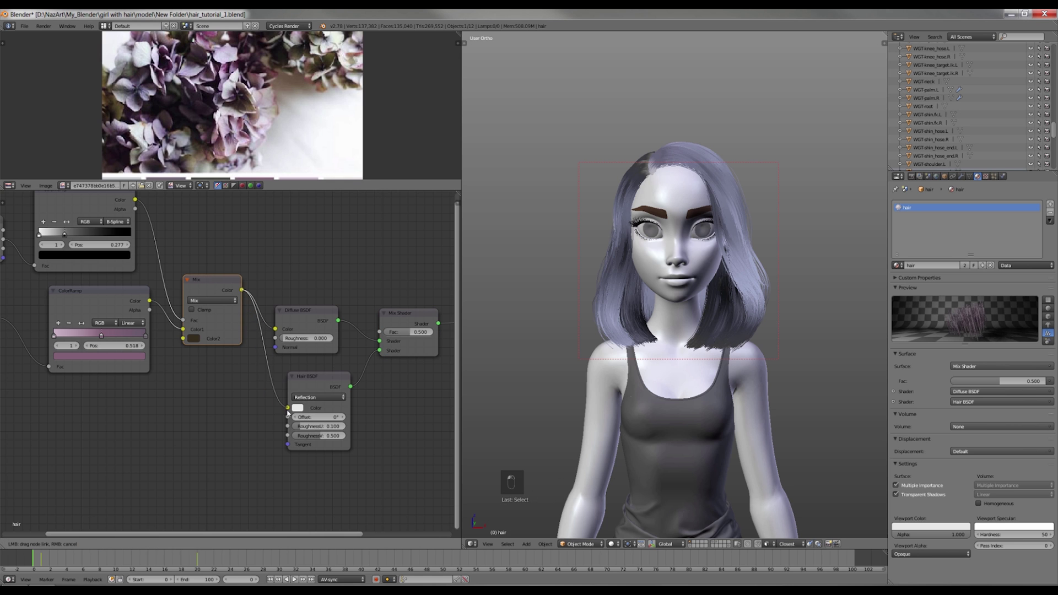
{"action": "left_click_drag", "start_coordinate": [287, 413], "coordinate": [288, 408]}
{"action": "left_click_drag", "start_coordinate": [328, 376], "coordinate": [318, 386]}
{"action": "left_click", "coordinate": [612, 544]}
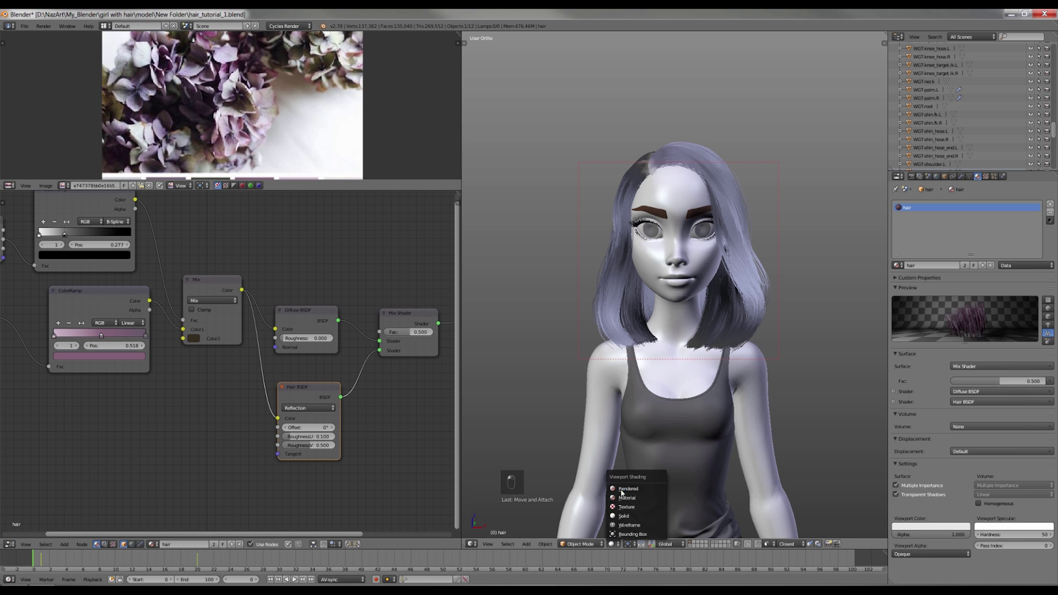
{"action": "key", "text": "Return"}
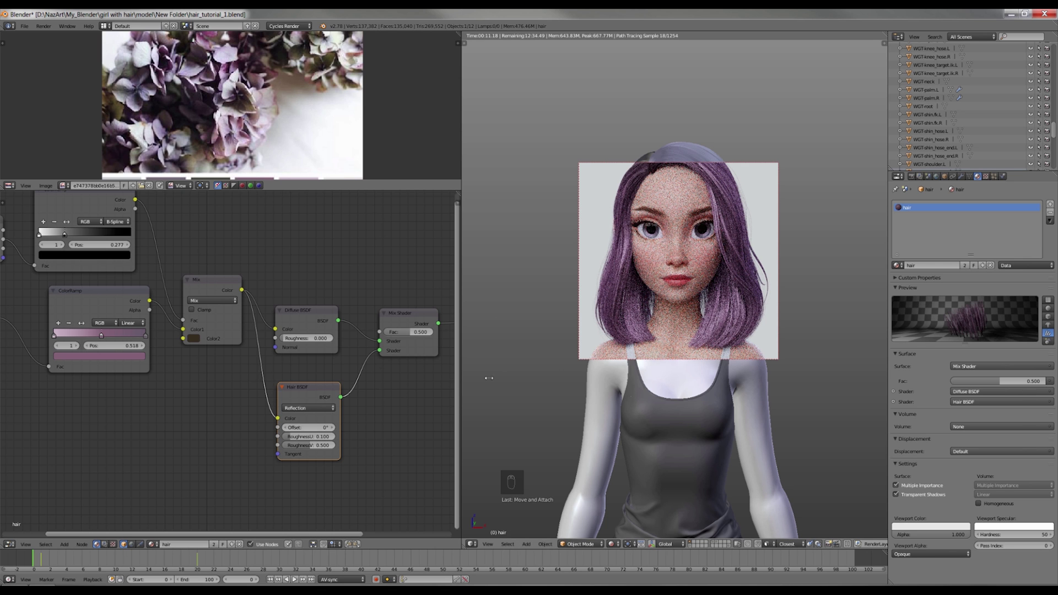
Return to solid shading and insert a Hue Saturation Value node on the link between the Mix node and the Hair BSDF.
{"action": "key", "text": "z"}
{"action": "key", "text": "z"}
{"action": "key", "text": "z"}
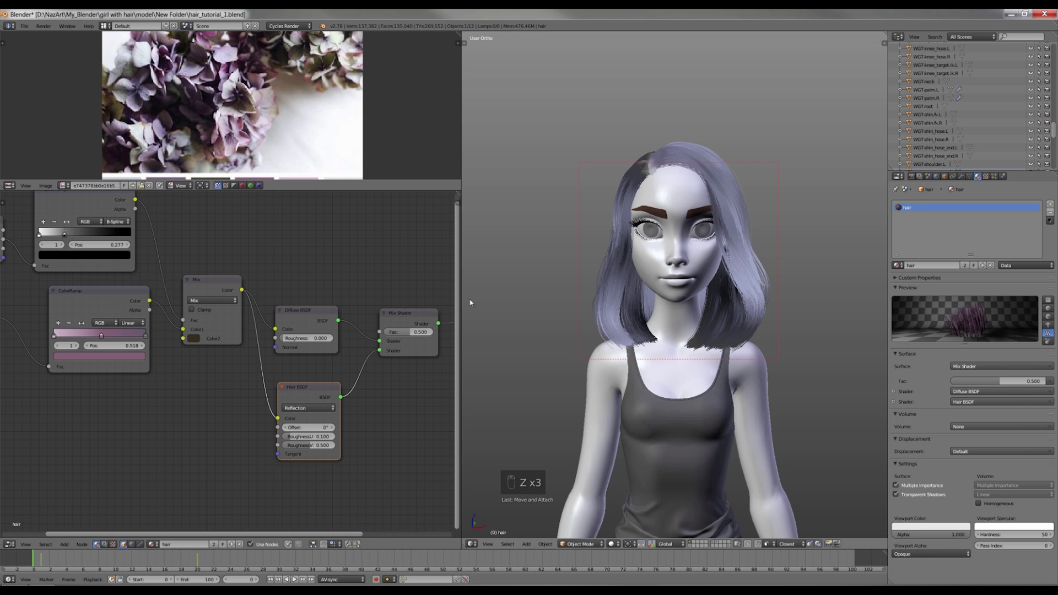
{"action": "middle_click_drag", "start_coordinate": [325, 380], "coordinate": [345, 381]}
{"action": "key", "text": "shift+a"}
{"action": "left_click", "coordinate": [344, 381]}
{"action": "type", "text": "hue"}
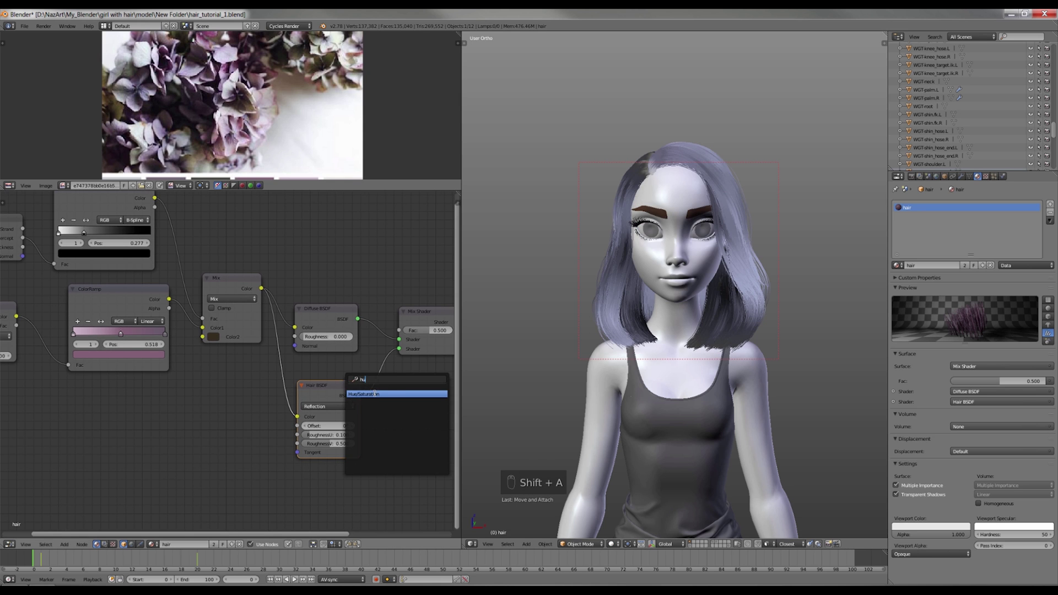
{"action": "key", "text": "Return"}
{"action": "left_click", "coordinate": [348, 370]}
{"action": "middle_click_drag", "start_coordinate": [348, 370], "coordinate": [208, 370]}
Space out the Diffuse BSDF and Hue Saturation Value nodes and switch the viewport to Rendered shading.
{"action": "left_click_drag", "start_coordinate": [182, 314], "coordinate": [190, 311]}
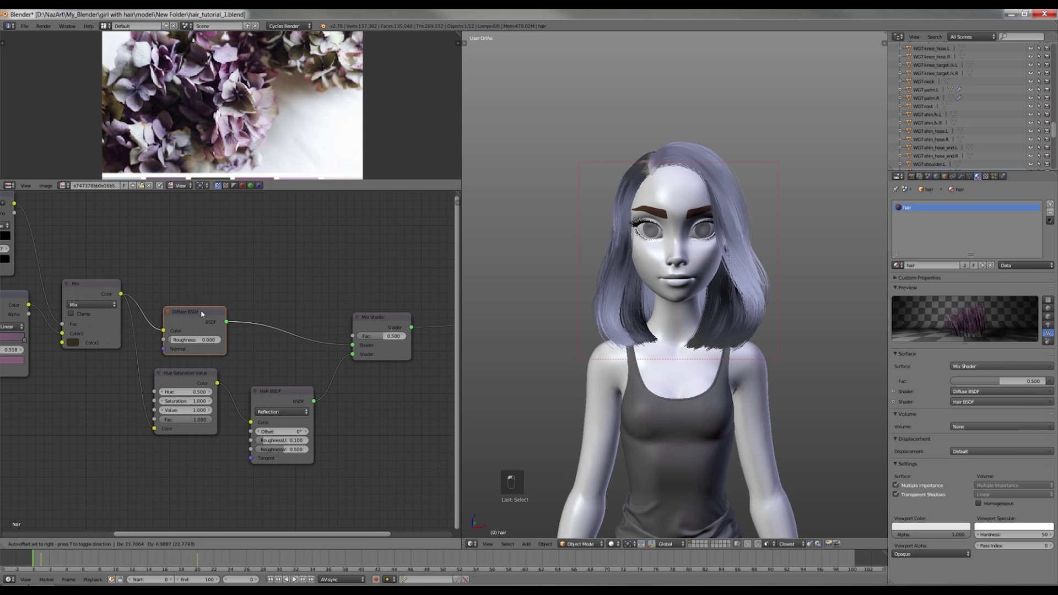
{"action": "middle_click_drag", "start_coordinate": [190, 311], "coordinate": [212, 303]}
{"action": "left_click_drag", "start_coordinate": [210, 365], "coordinate": [215, 380]}
{"action": "left_click", "coordinate": [611, 543]}
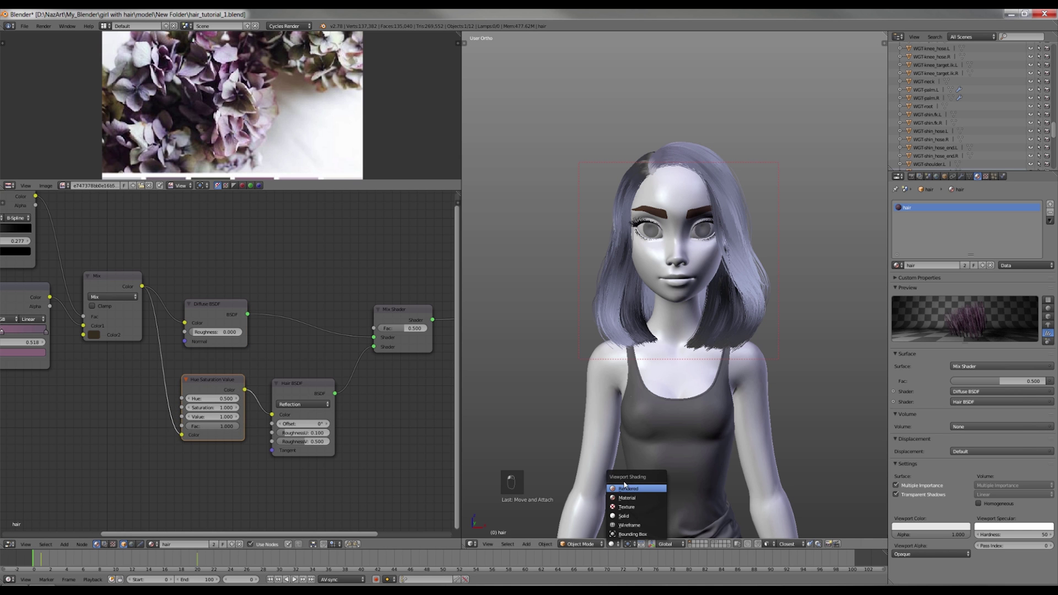
{"action": "left_click", "coordinate": [627, 490]}
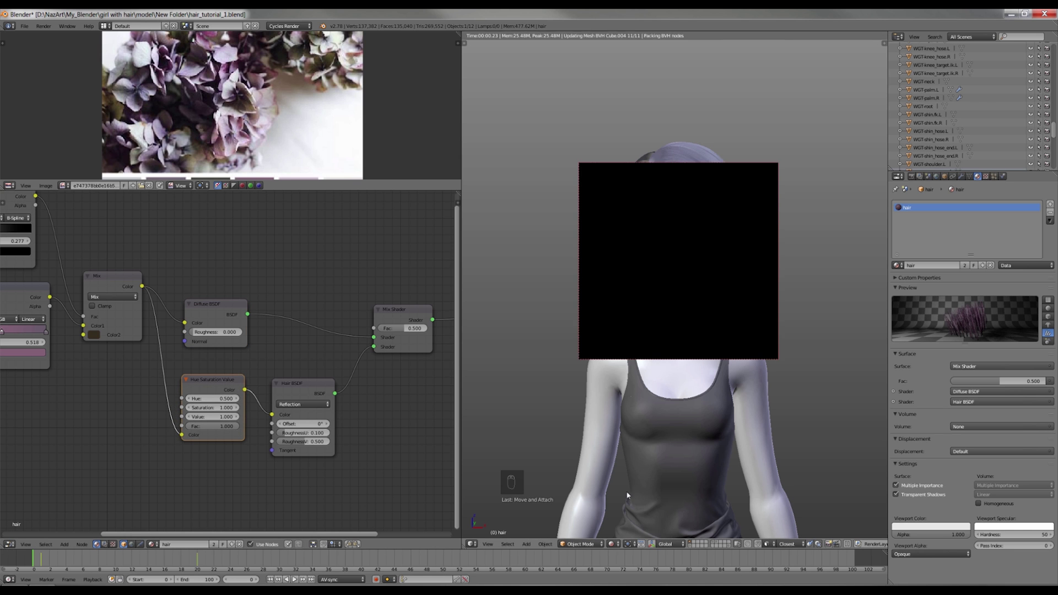
Set the Hue Saturation Value node's Value to 1.3, with the render border fitted around the head in a wider view.
{"action": "left_click", "coordinate": [236, 417]}
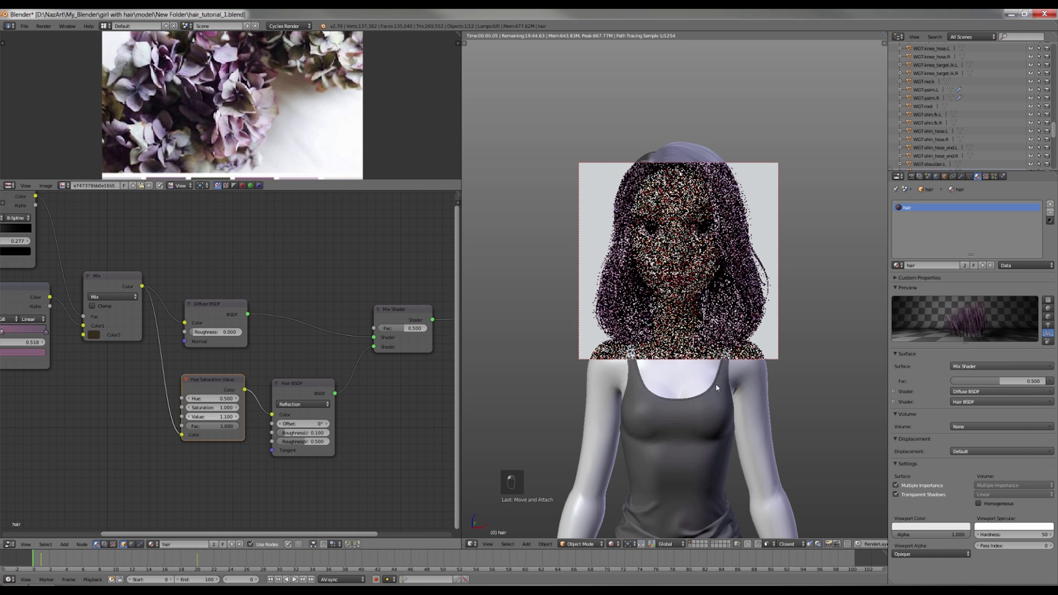
{"action": "scroll", "coordinate": [722, 379], "scroll_direction": "down", "scroll_amount": 3}
{"action": "key", "text": "ctrl+b"}
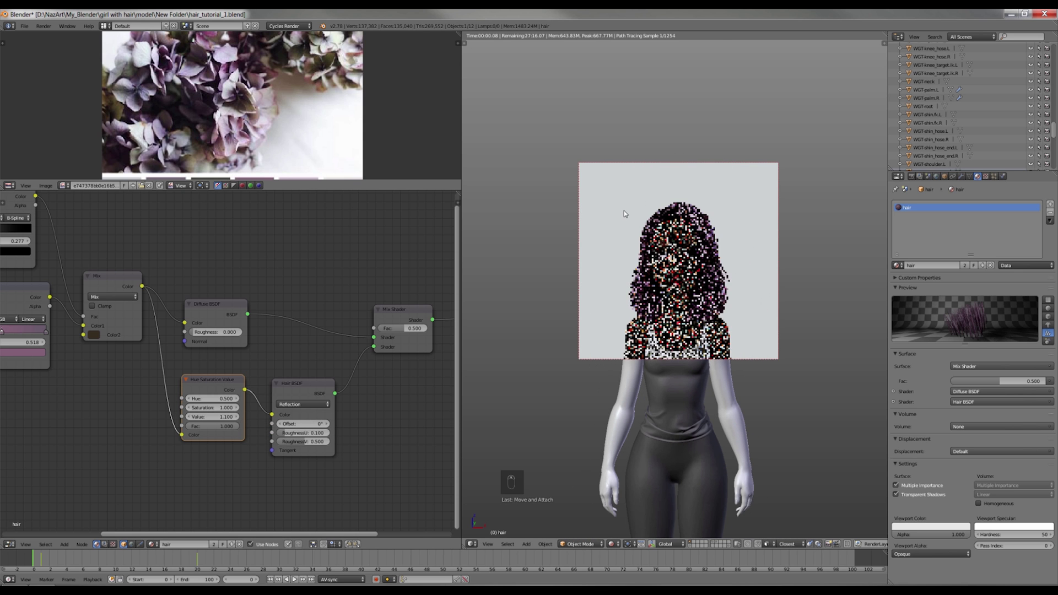
{"action": "left_click_drag", "start_coordinate": [619, 200], "coordinate": [740, 318]}
{"action": "left_click", "coordinate": [237, 416]}
{"action": "left_click", "coordinate": [236, 416]}
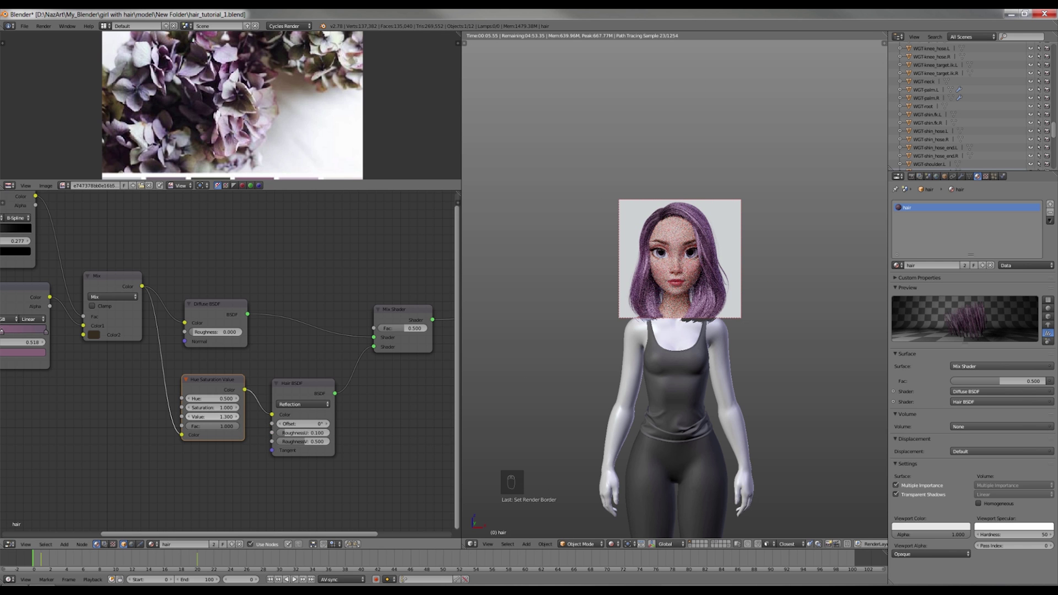
Set the Hue Saturation Value node's Saturation to 0.6.
{"action": "left_click", "coordinate": [189, 407]}
{"action": "left_click", "coordinate": [189, 408]}
{"action": "left_click", "coordinate": [189, 408]}
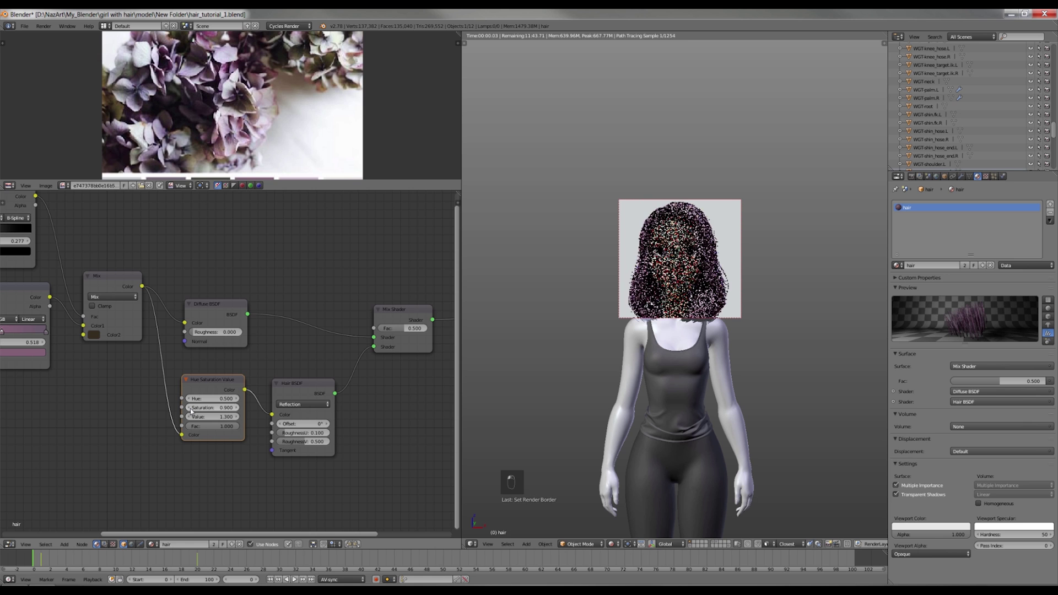
{"action": "left_click", "coordinate": [189, 408]}
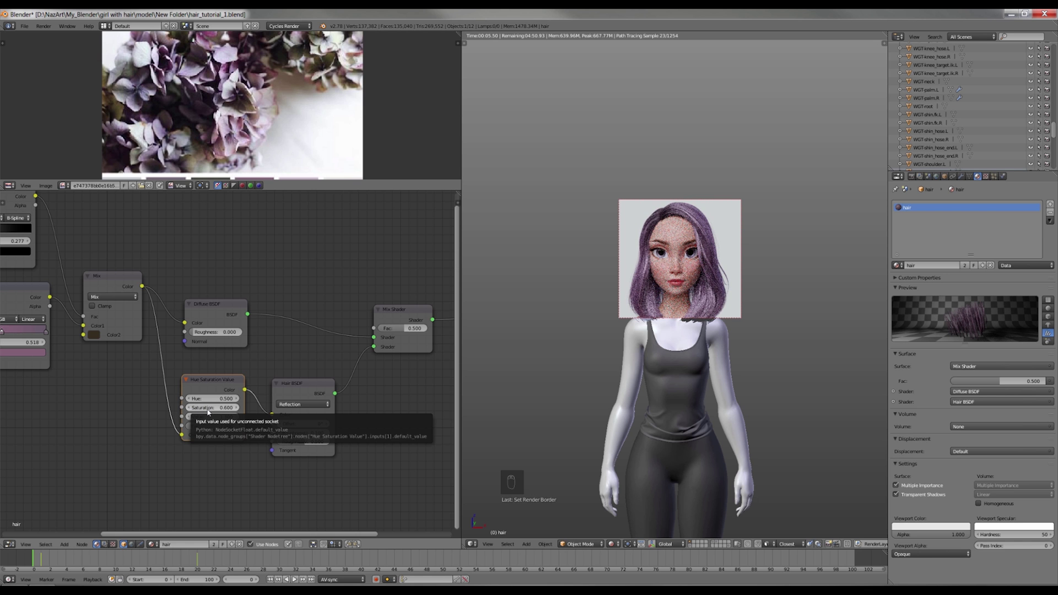
Duplicate the Mix Shader and insert the copy between the original and the Material Output.
{"action": "middle_click_drag", "start_coordinate": [364, 396], "coordinate": [268, 397]}
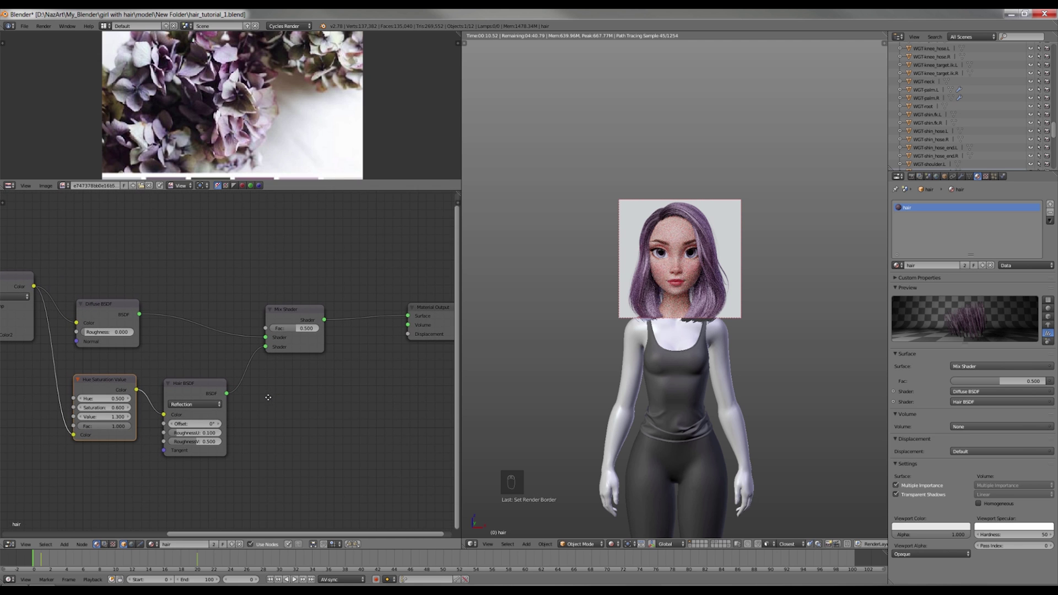
{"action": "left_click", "coordinate": [304, 309]}
{"action": "key", "text": "shift+d"}
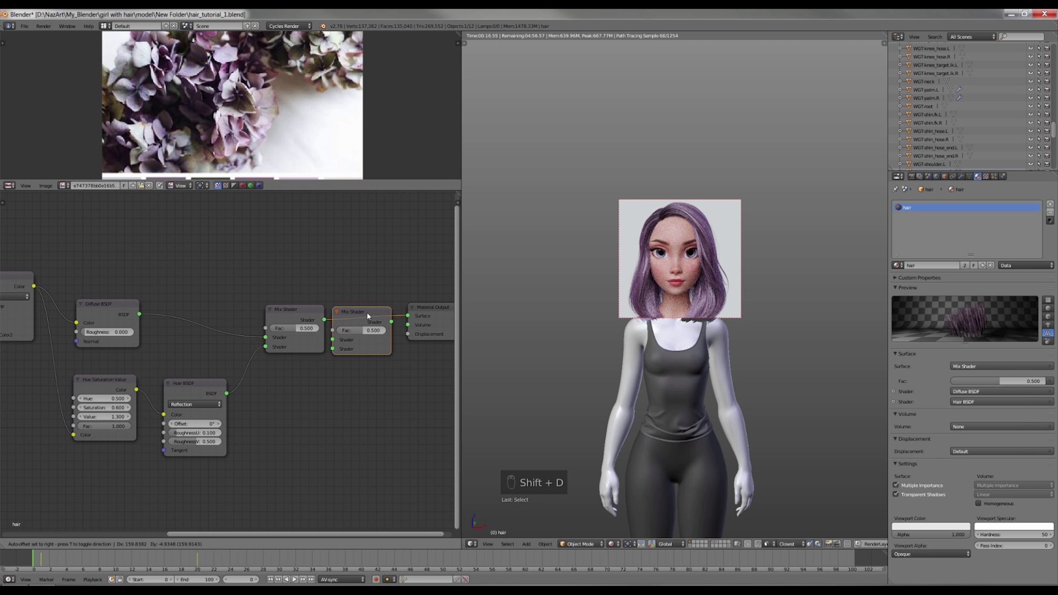
{"action": "left_click", "coordinate": [394, 316]}
Add a Hair BSDF node, set its component to Transmission, and link it to the second Mix Shader's free Shader input.
{"action": "key", "text": "shift+a"}
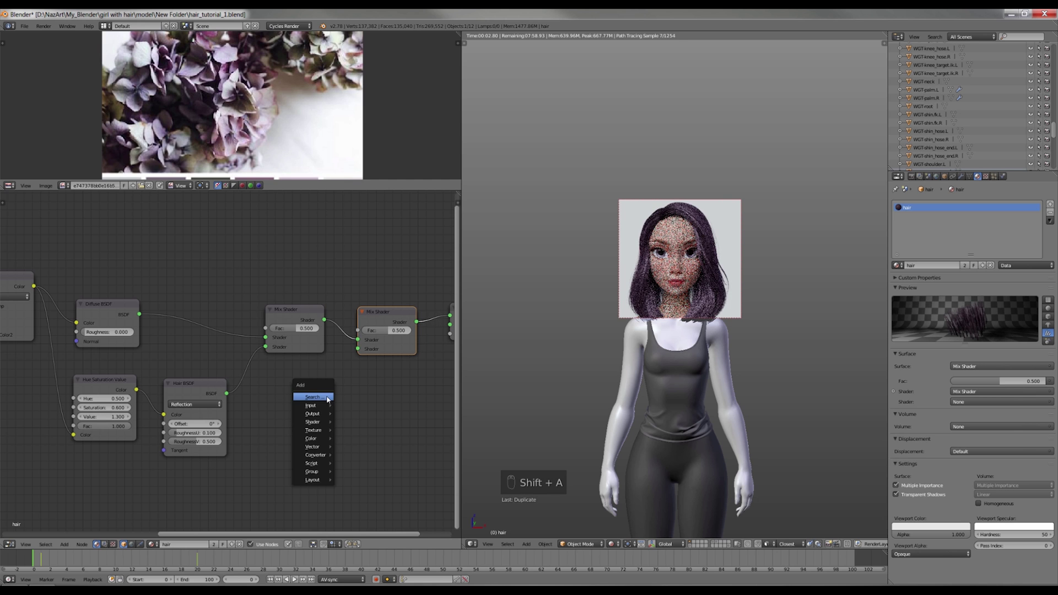
{"action": "left_click", "coordinate": [328, 397]}
{"action": "type", "text": "hai"}
{"action": "key", "text": "Return"}
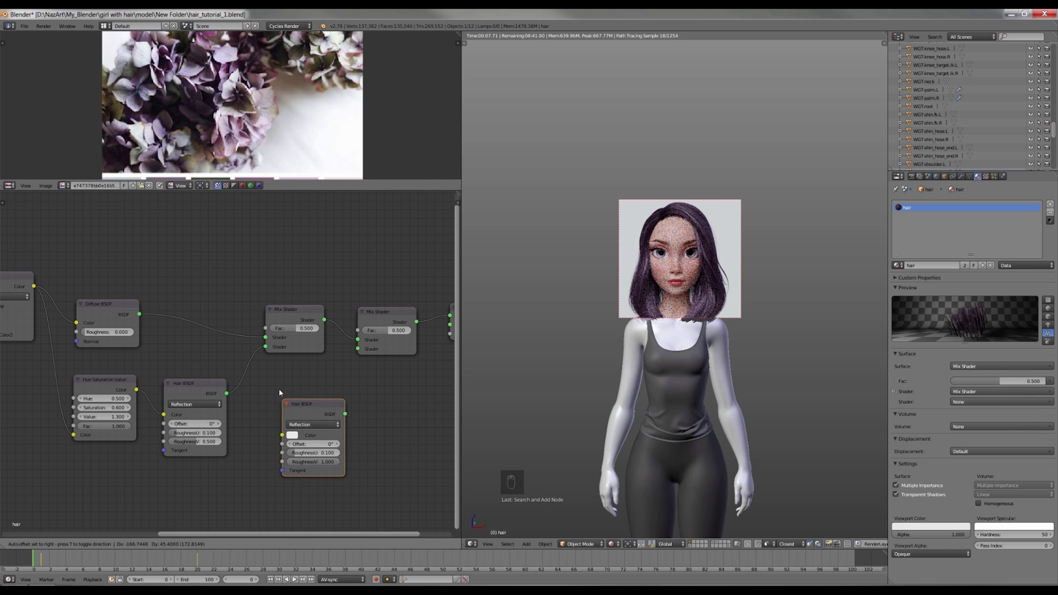
{"action": "left_click", "coordinate": [303, 409]}
{"action": "left_click", "coordinate": [306, 410]}
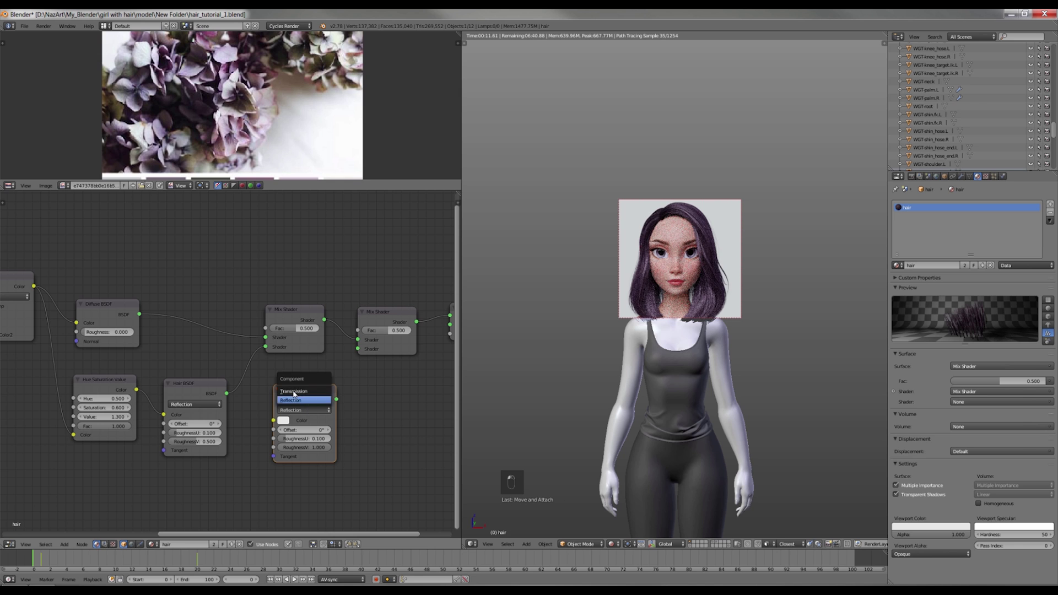
{"action": "left_click", "coordinate": [293, 391]}
{"action": "left_click_drag", "start_coordinate": [293, 390], "coordinate": [359, 349]}
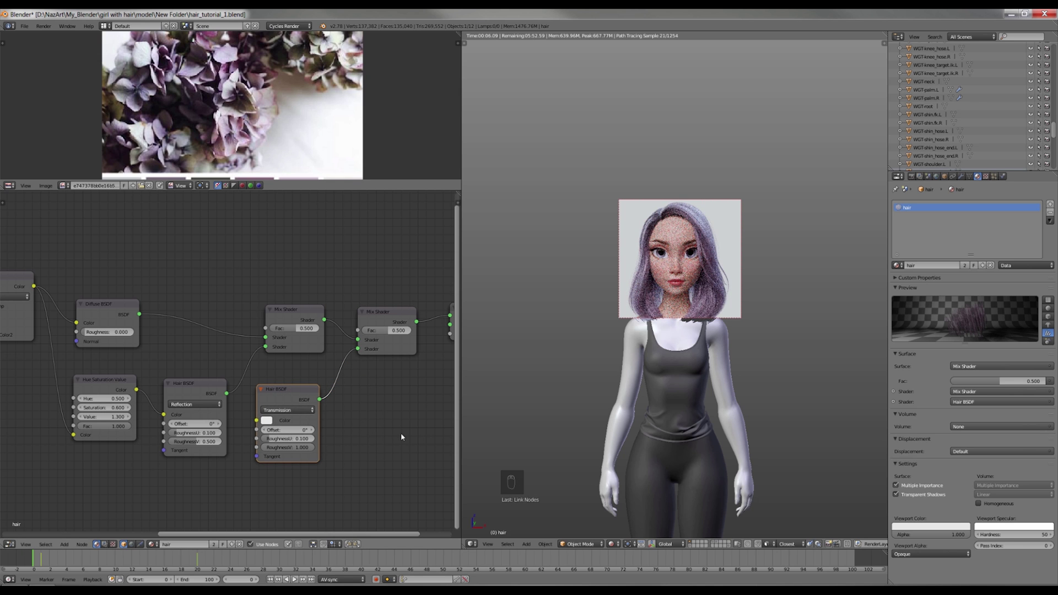
Duplicate the Hue Saturation Value node with Saturation 0.3 and Value 1.8, and wire it between the Mix colour and the Transmission Hair BSDF.
{"action": "key", "text": "z"}
{"action": "key", "text": "z"}
{"action": "key", "text": "z"}
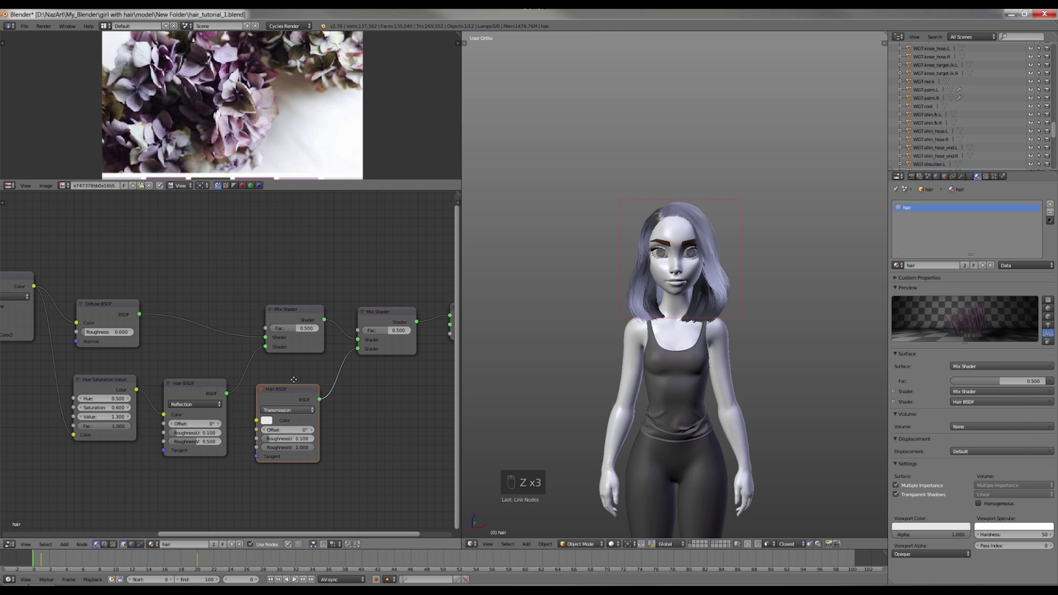
{"action": "middle_click_drag", "start_coordinate": [266, 406], "coordinate": [336, 347]}
{"action": "mouse_move", "coordinate": [336, 348]}
{"action": "left_mouse_down"}
{"action": "mouse_move", "coordinate": [310, 421]}
{"action": "mouse_move", "coordinate": [318, 432]}
{"action": "left_mouse_up"}
{"action": "left_click", "coordinate": [181, 321]}
{"action": "key", "text": "shift+d"}
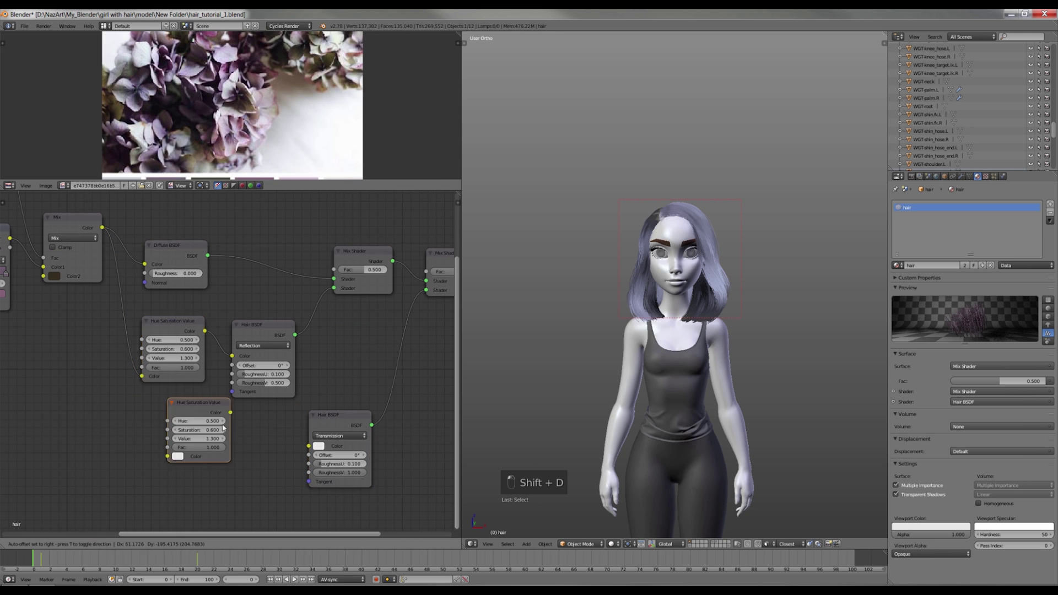
{"action": "left_click", "coordinate": [256, 435]}
{"action": "left_click_drag", "start_coordinate": [254, 436], "coordinate": [315, 447]}
{"action": "left_click_drag", "start_coordinate": [102, 228], "coordinate": [210, 454]}
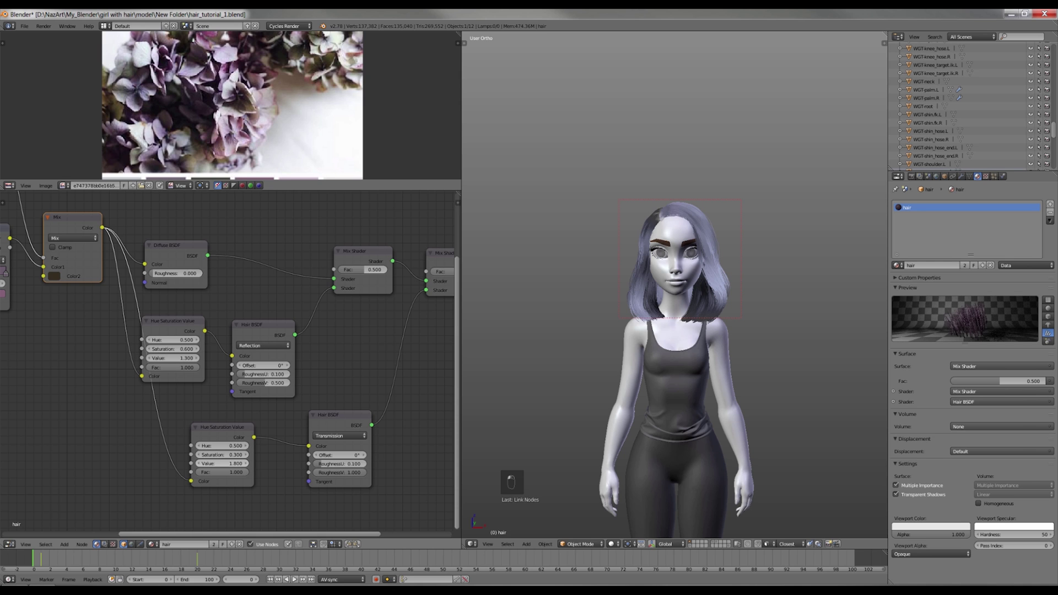
Set the transmission branch's Hue Saturation Value node to Value 2.0 while previewing the hair in Rendered shading, and return to Solid shading.
{"action": "left_click", "coordinate": [610, 544]}
{"action": "left_click", "coordinate": [633, 492]}
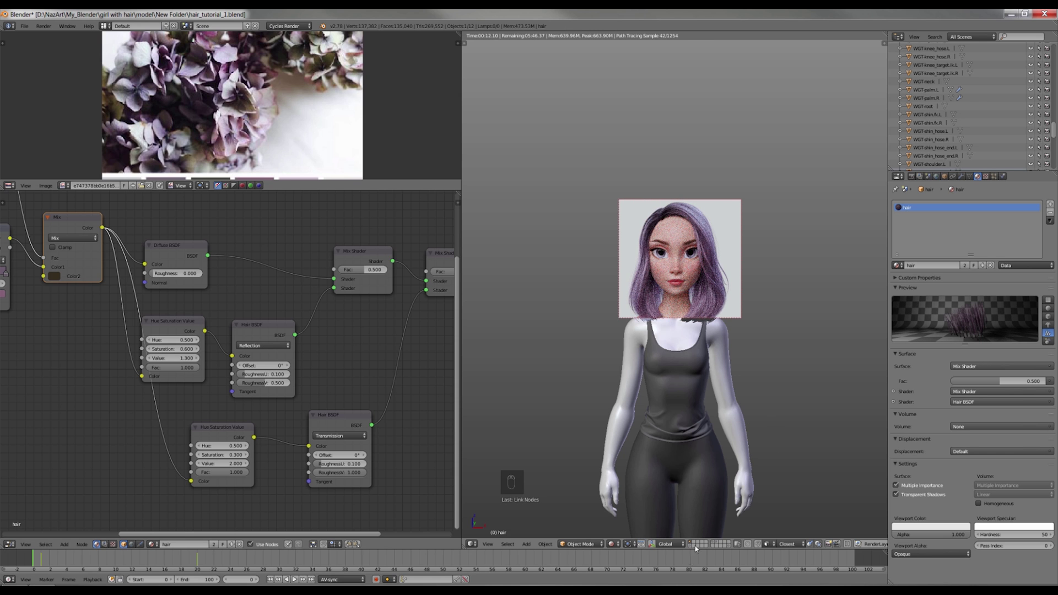
{"action": "key", "text": "z"}
{"action": "key", "text": "z"}
{"action": "key", "text": "z"}
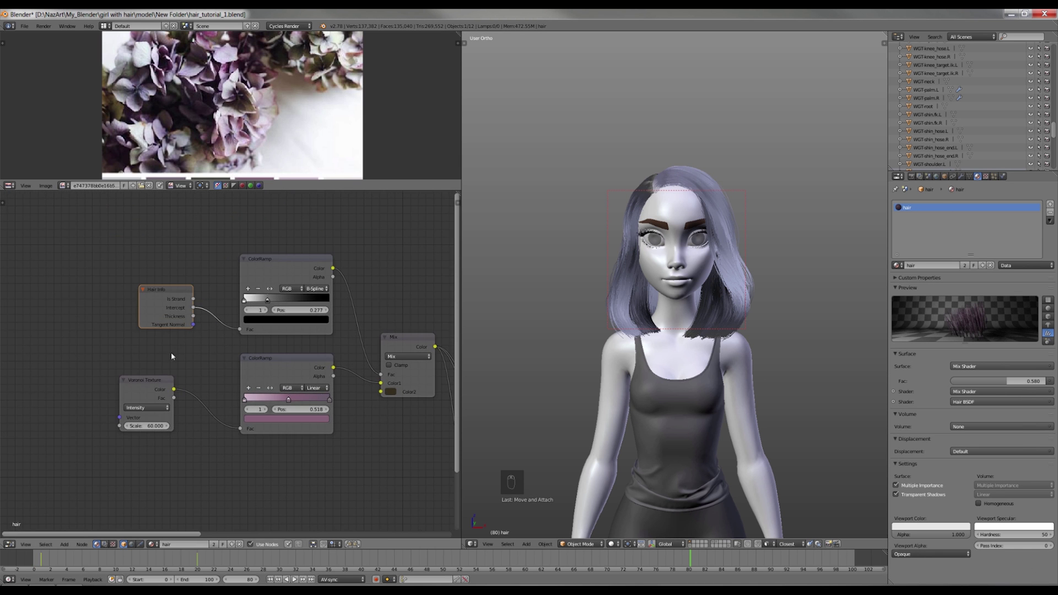
Move the Hair Info, Voronoi Texture and both ColorRamp nodes away from the Mix node to make room between them.
{"action": "key", "text": "b"}
{"action": "left_click_drag", "start_coordinate": [113, 245], "coordinate": [340, 473]}
{"action": "key", "text": "g"}
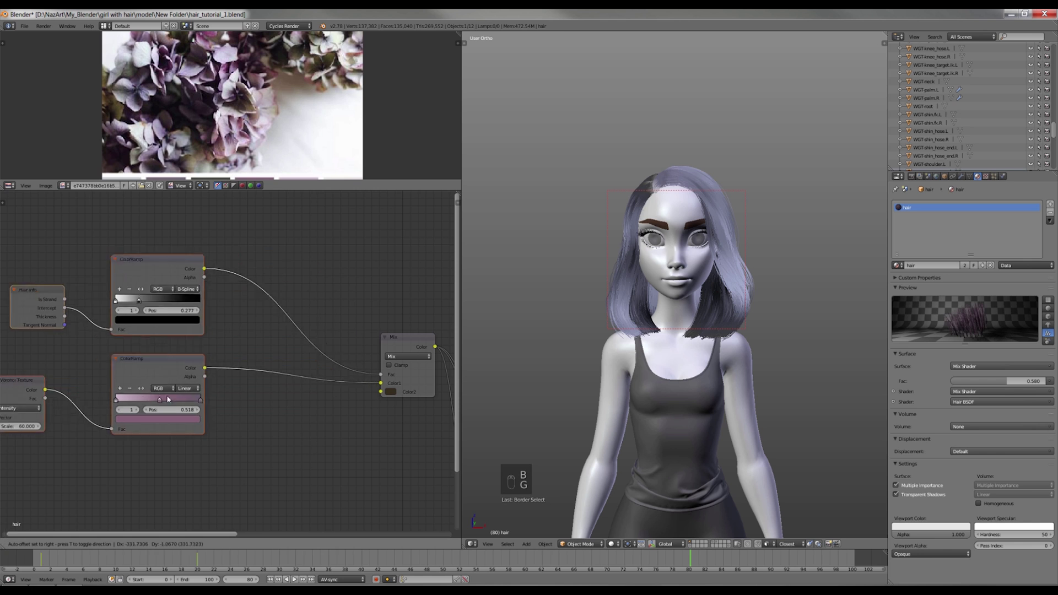
{"action": "left_click", "coordinate": [185, 386]}
Add an RGB Curves node on the link between the lower ColorRamp and the Mix node's Color1 input.
{"action": "key", "text": "shift+a"}
{"action": "type", "text": "rgb"}
{"action": "key", "text": "Down"}
{"action": "key", "text": "Down"}
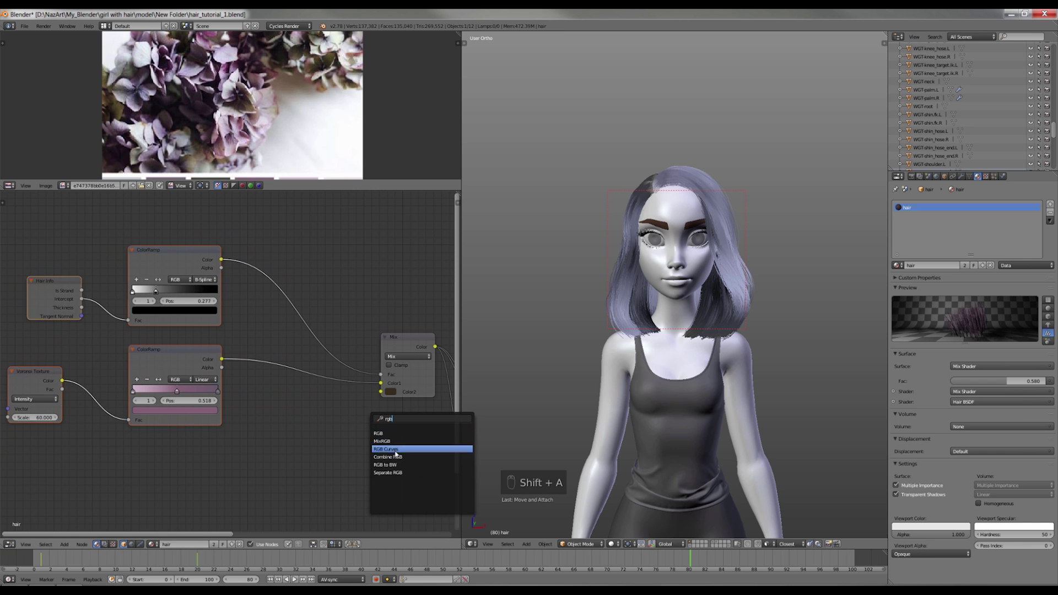
{"action": "key", "text": "Return"}
{"action": "left_click", "coordinate": [297, 397]}
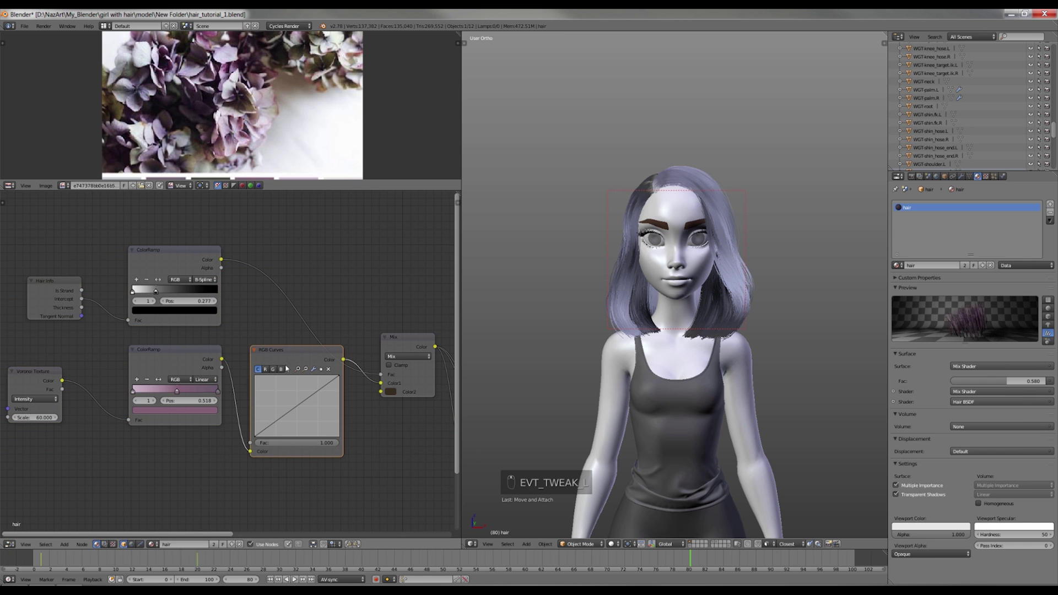
Bend the RGB Curves blue curve down to about X 0.727, Y 0.369, lift the combined curve to X 0.632, Y 0.763, and preview in Rendered shading.
{"action": "left_click_drag", "start_coordinate": [316, 391], "coordinate": [316, 414]}
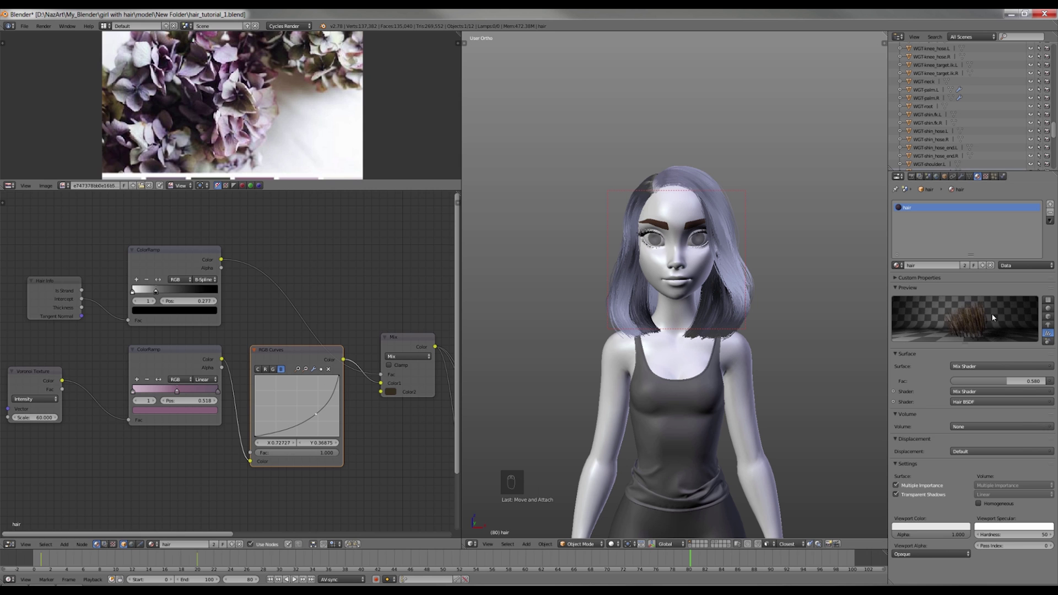
{"action": "left_click", "coordinate": [257, 369]}
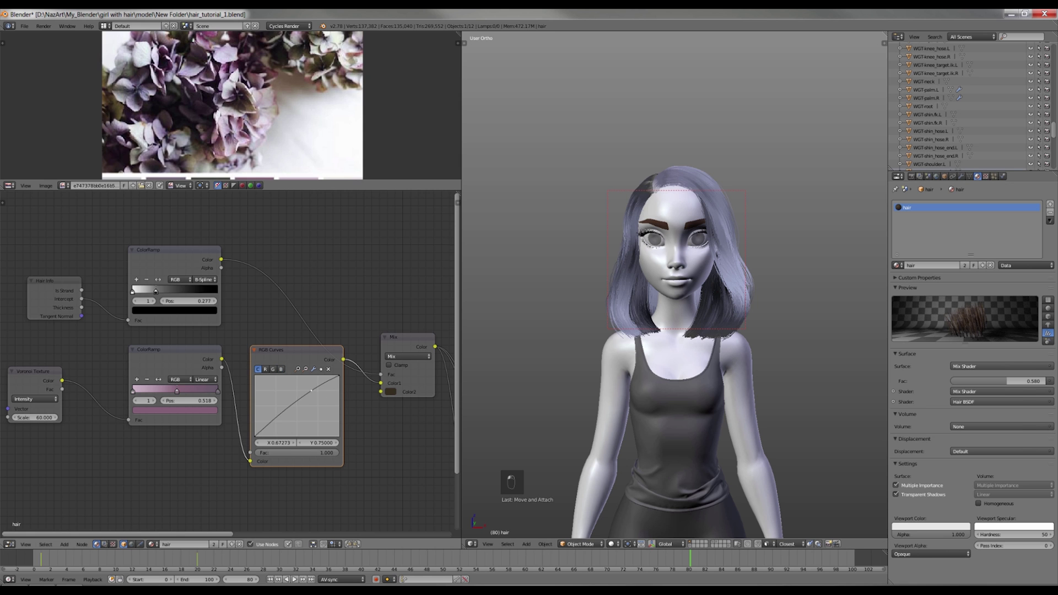
{"action": "left_click", "coordinate": [611, 544]}
{"action": "left_click", "coordinate": [620, 488]}
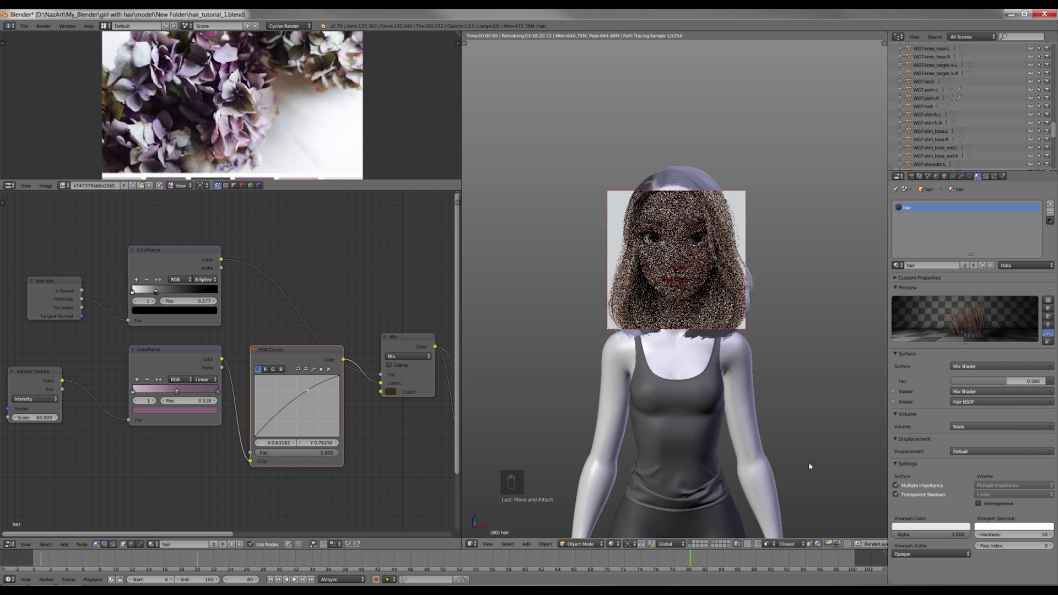
Enlarge the render border to enclose the head and shoulders, and return the viewport to Solid shading after previewing.
{"action": "key", "text": "ctrl+b"}
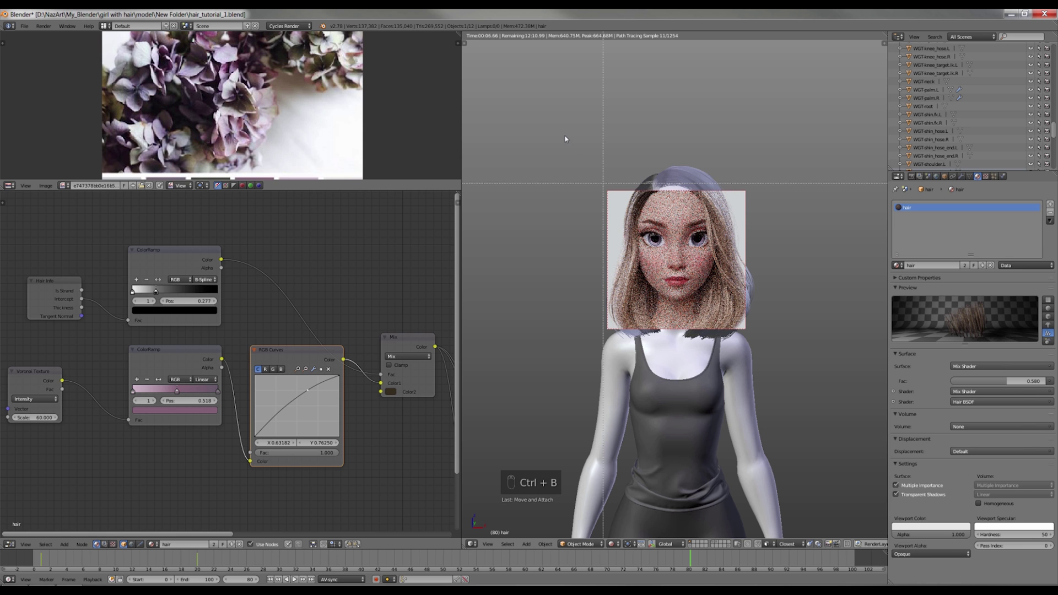
{"action": "left_click_drag", "start_coordinate": [564, 136], "coordinate": [805, 372]}
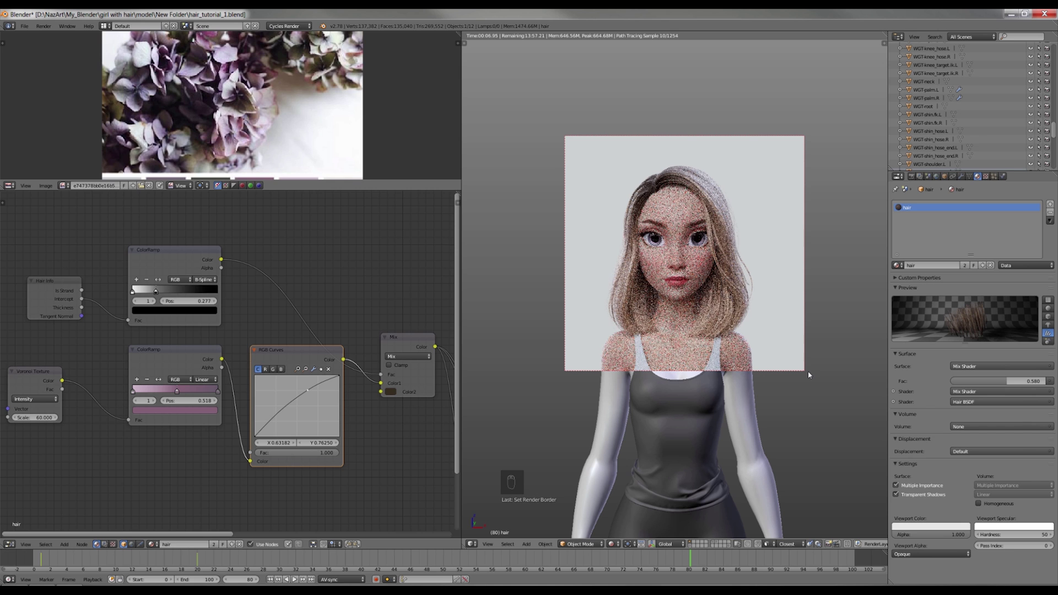
{"action": "key", "text": "shift+z"}
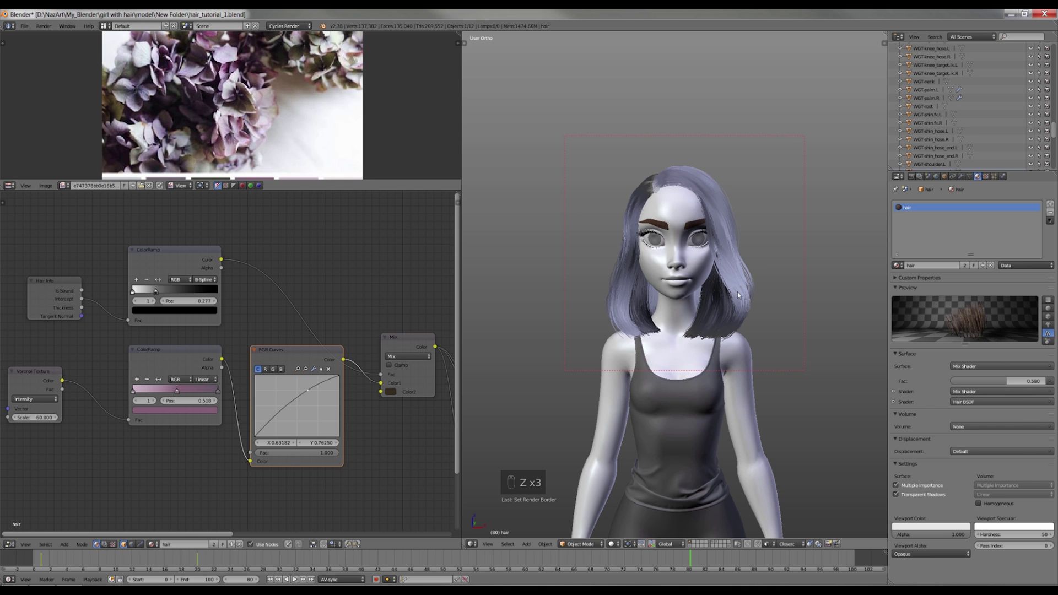
In Rendered shading, straighten the blue curve, bend the red curve down to X 0.727, Y 0.481, and fit the render border around the head.
{"action": "left_click", "coordinate": [612, 544]}
{"action": "left_click", "coordinate": [625, 489]}
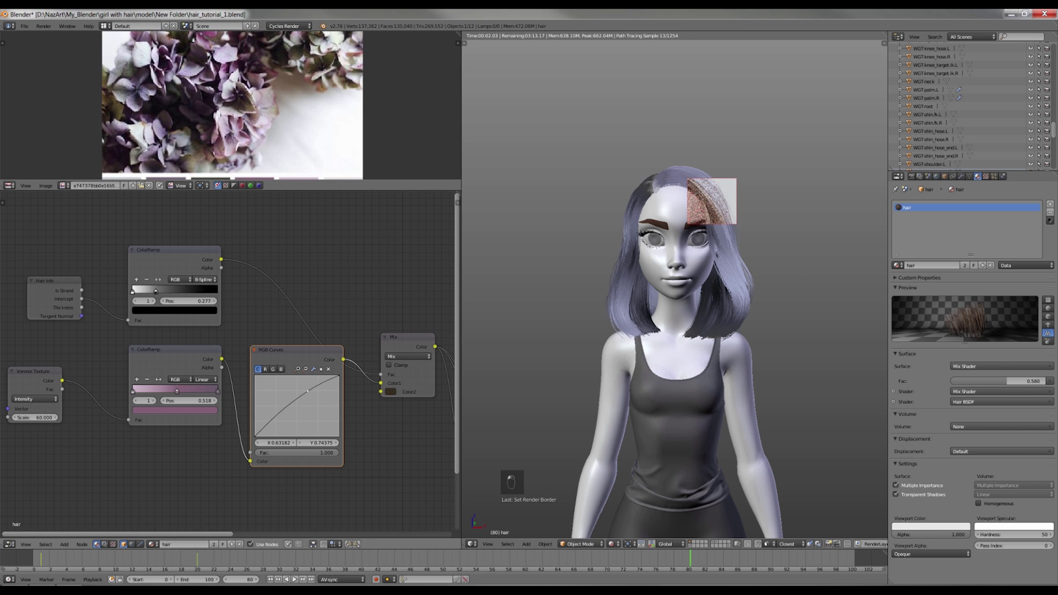
{"action": "left_click", "coordinate": [280, 369]}
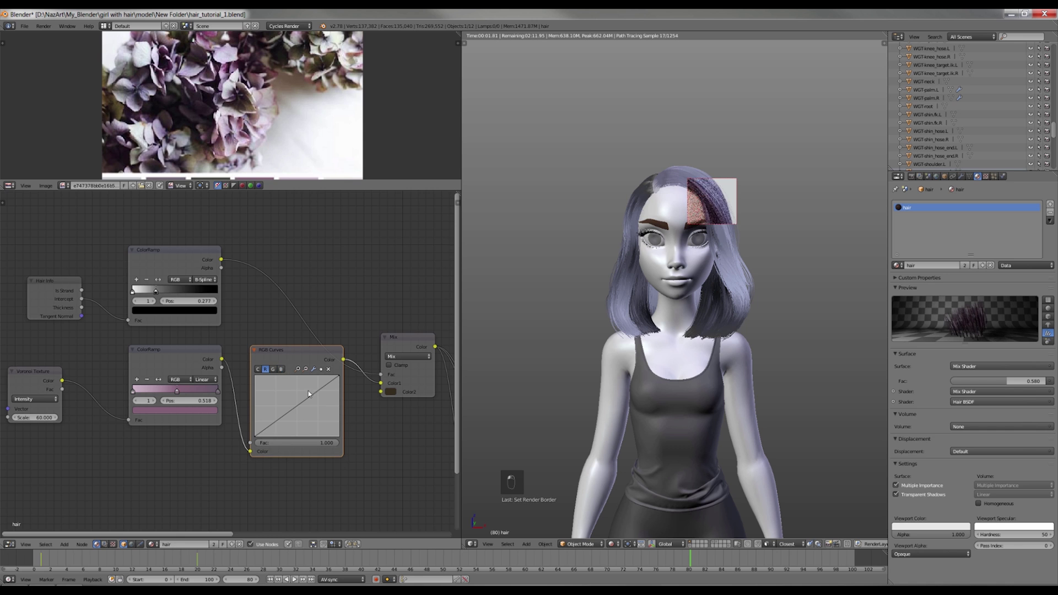
{"action": "left_click_drag", "start_coordinate": [312, 396], "coordinate": [316, 407]}
{"action": "key", "text": "ctrl+b"}
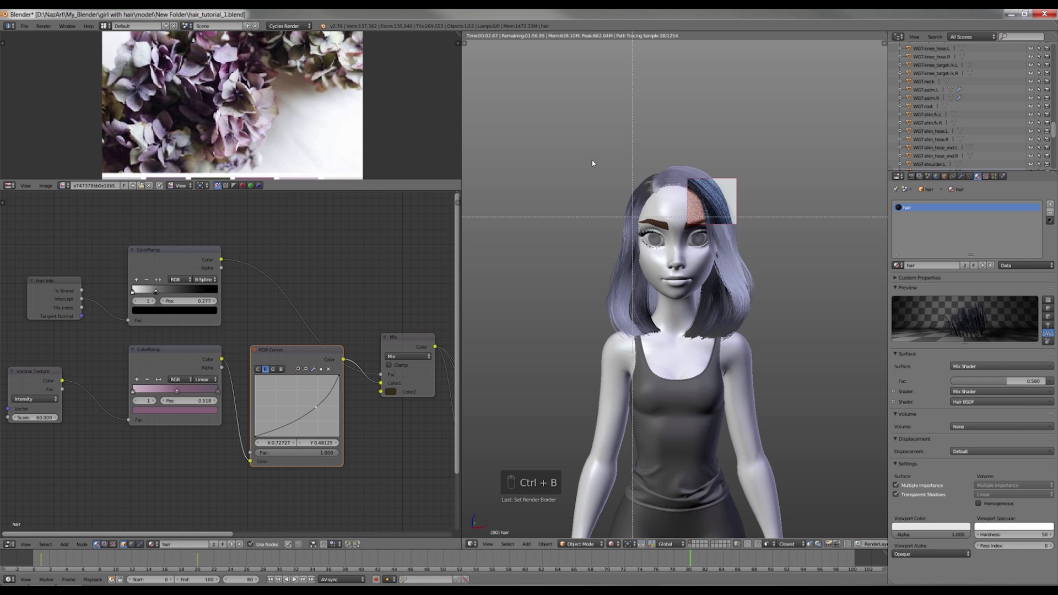
{"action": "left_click_drag", "start_coordinate": [592, 161], "coordinate": [777, 350]}
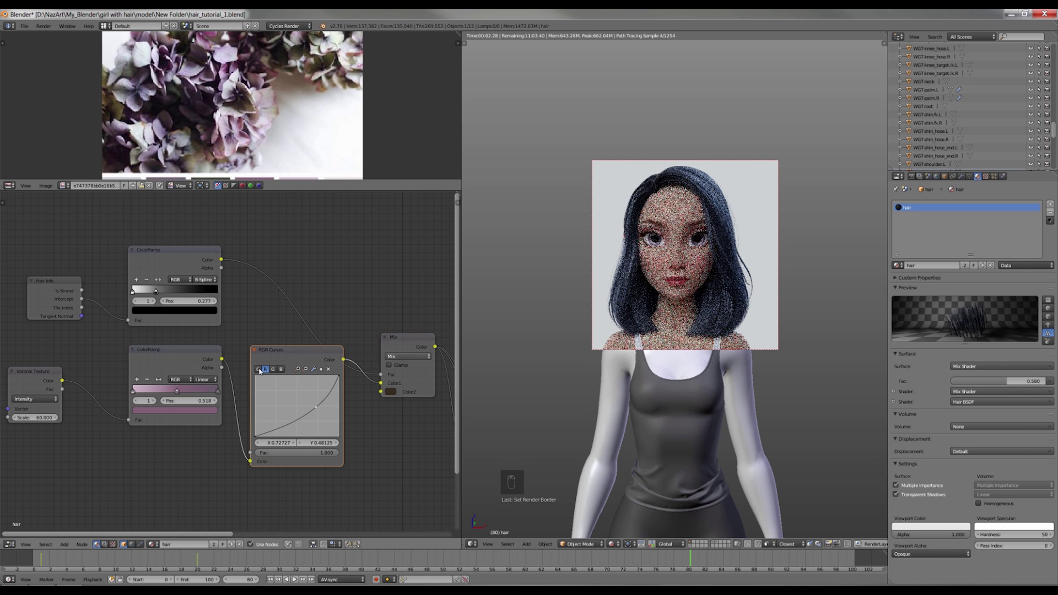
Move the combined curve's point to X 0.55, Y 0.6625 and brighten the Mix node's Color2 to a lighter golden brown.
{"action": "left_click_drag", "start_coordinate": [305, 398], "coordinate": [301, 395]}
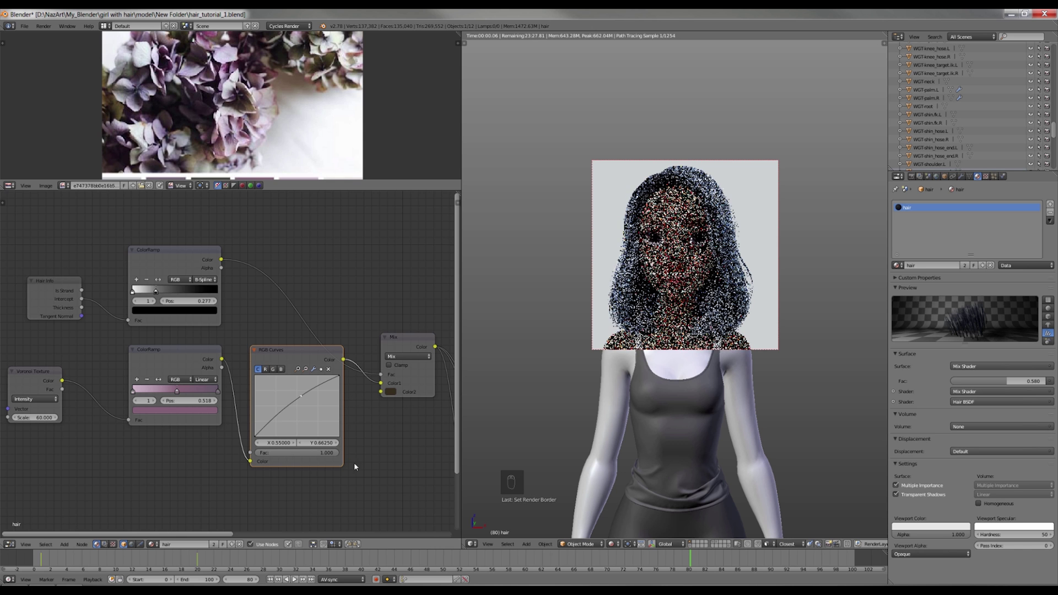
{"action": "left_click", "coordinate": [392, 392]}
{"action": "left_click_drag", "start_coordinate": [453, 322], "coordinate": [453, 307]}
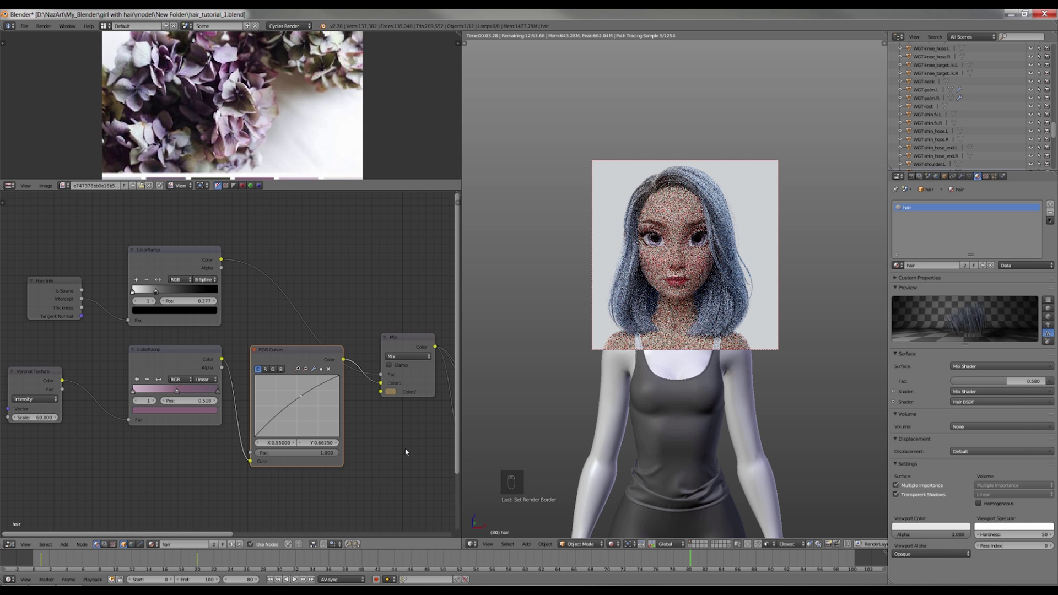